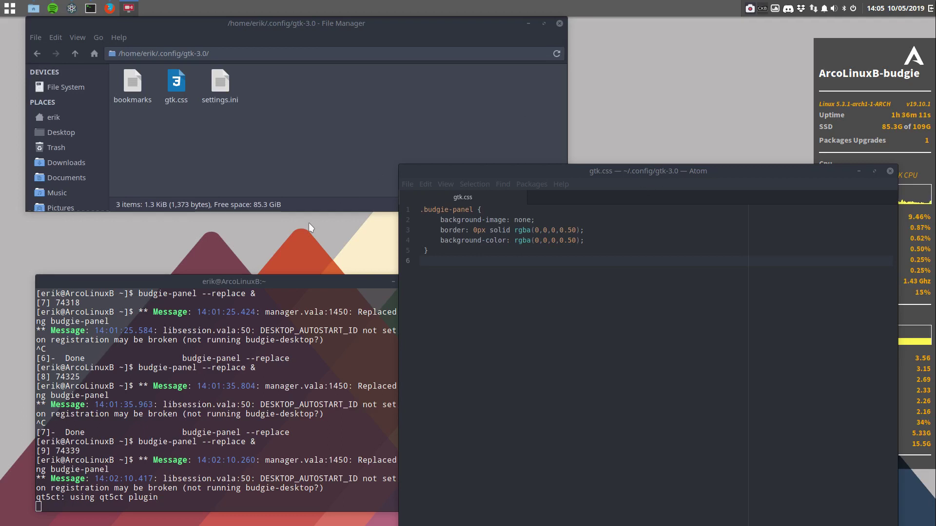
Step: Show neofetch system info in a new terminal, close it, and shift the file manager down-right
{"action": "key", "text": "ctrl+alt+t"}
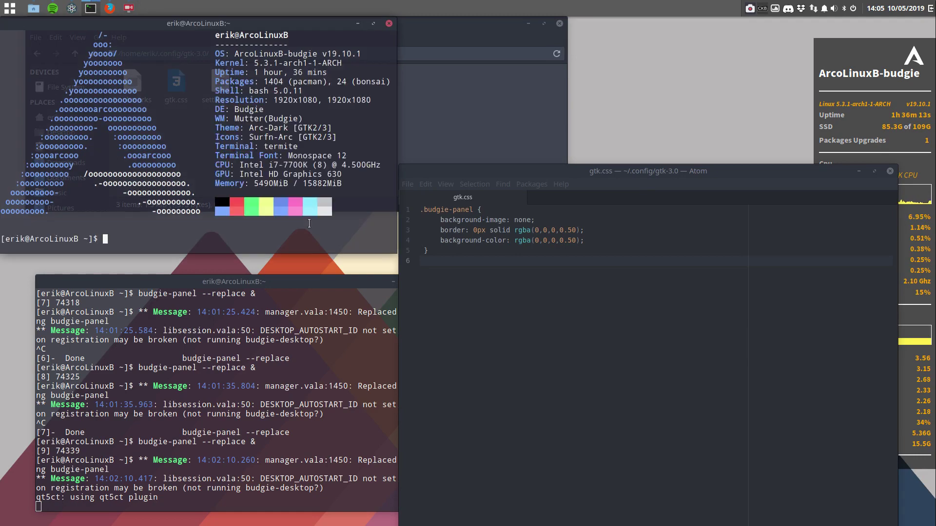
{"action": "left_click", "coordinate": [389, 24]}
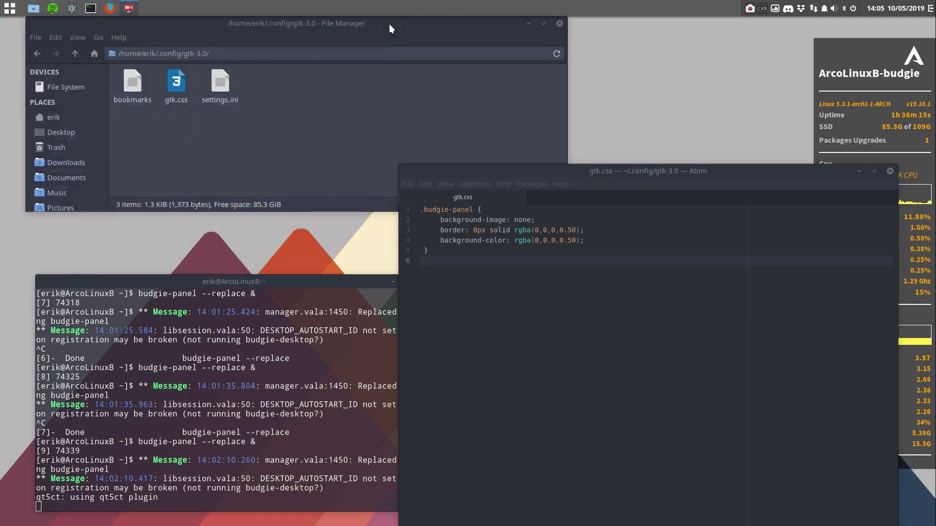
{"action": "left_click_drag", "start_coordinate": [340, 25], "coordinate": [350, 48]}
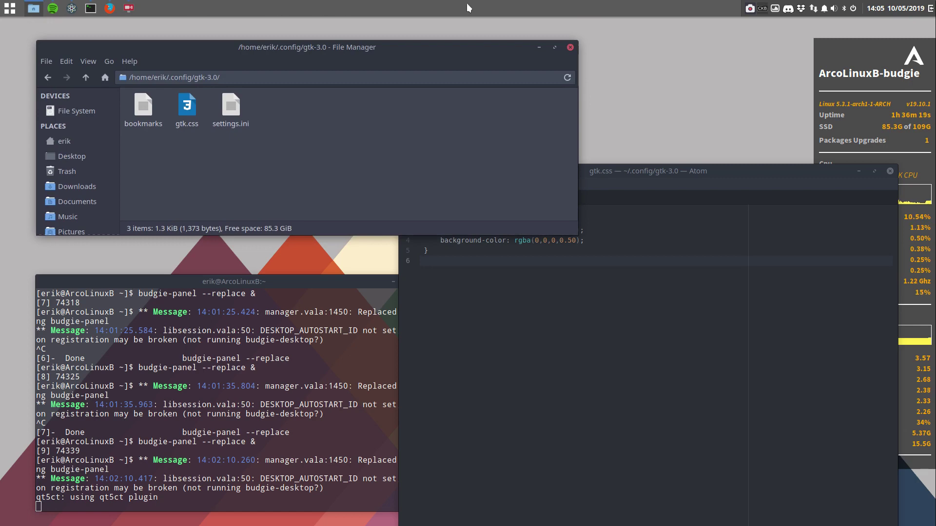
{"action": "left_click_drag", "start_coordinate": [378, 41], "coordinate": [377, 42]}
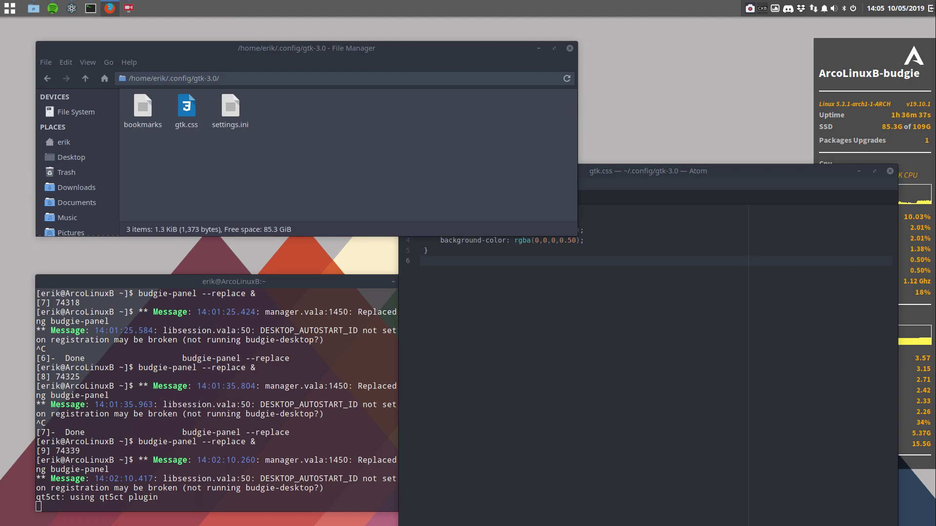
Step: Maximize Firefox and reopen the Ask Solus 'How to make panel transparent in Solus' result from the search
{"action": "left_click", "coordinate": [110, 7]}
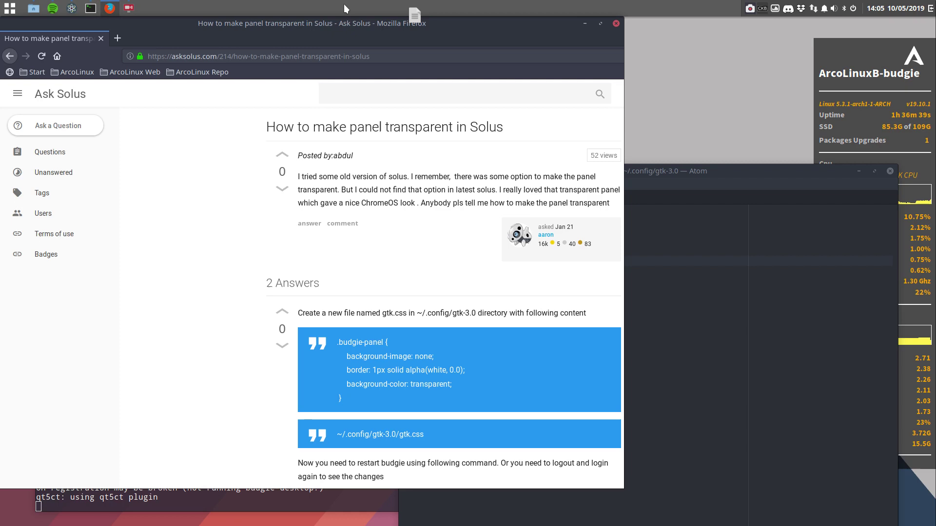
{"action": "double_click", "coordinate": [343, 4]}
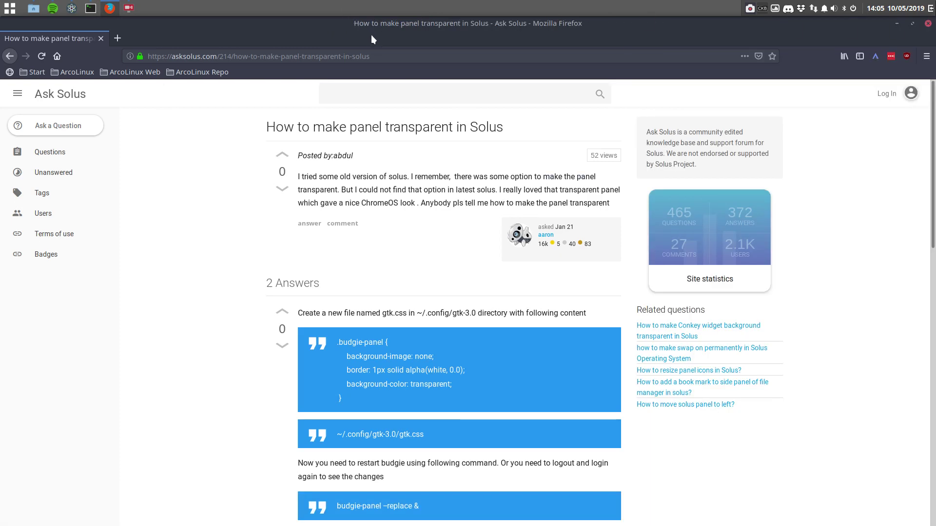
{"action": "left_click", "coordinate": [9, 56]}
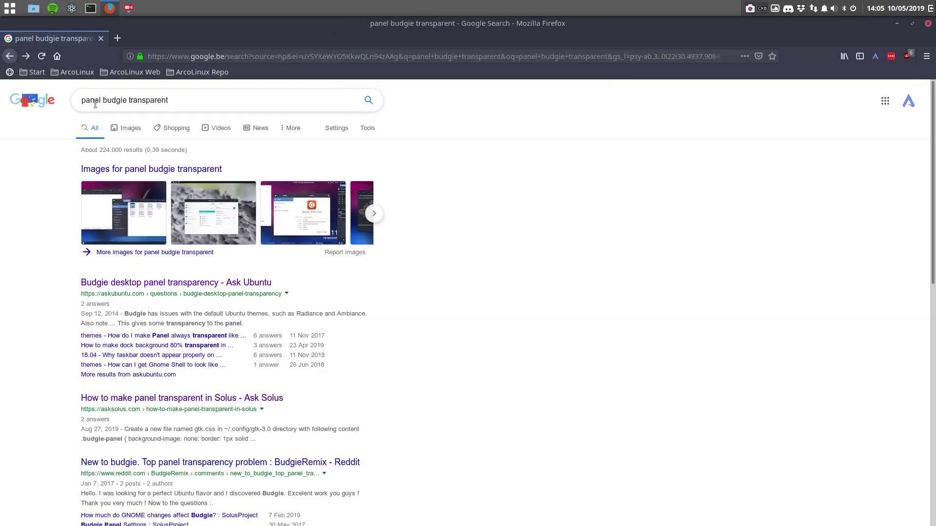
{"action": "left_click", "coordinate": [10, 56]}
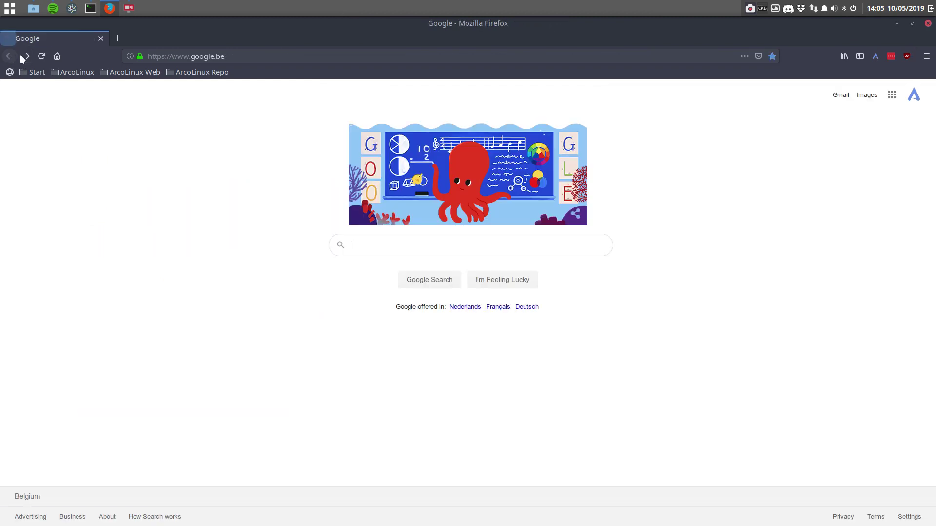
{"action": "left_click", "coordinate": [25, 56]}
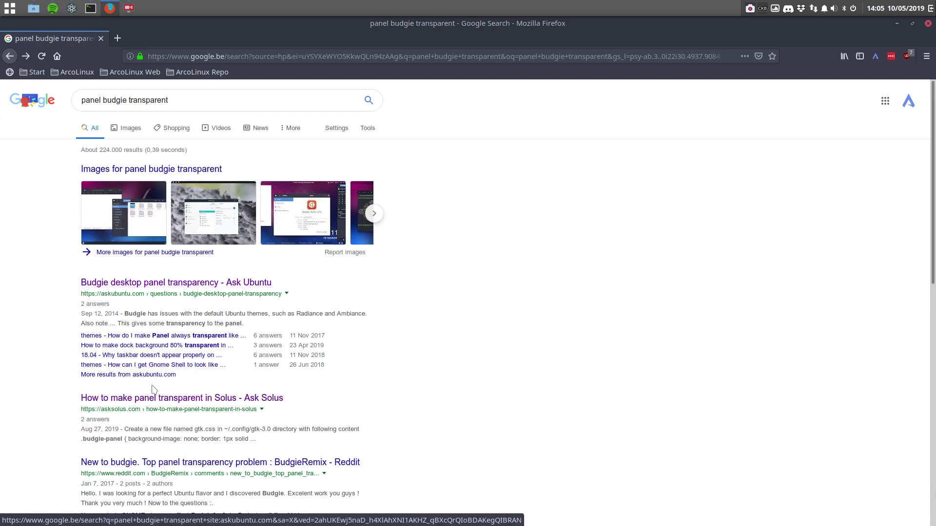
{"action": "left_click", "coordinate": [155, 400]}
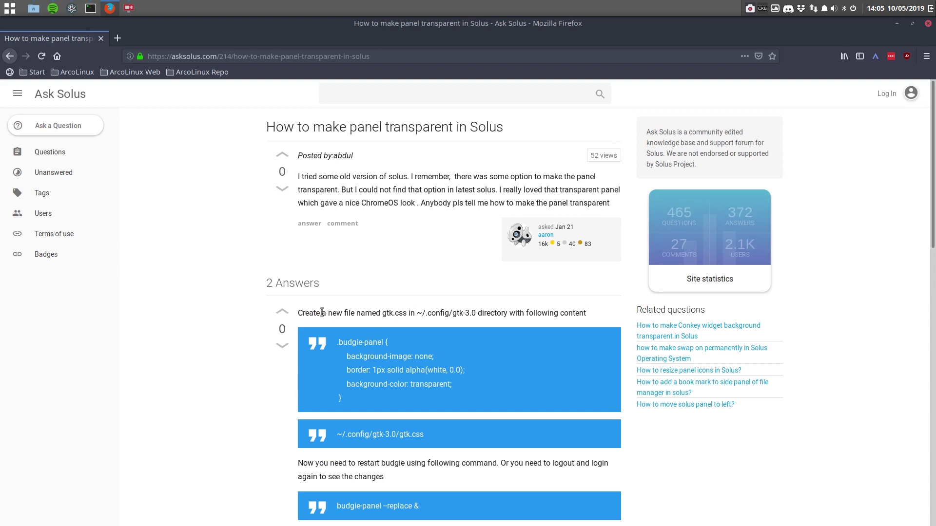
Step: Highlight the ~/.config/gtk-3.0 path, the gtk.css file name and the .budgie-panel CSS block
{"action": "left_click_drag", "start_coordinate": [322, 312], "coordinate": [408, 313]}
{"action": "left_click_drag", "start_coordinate": [417, 313], "coordinate": [475, 313]}
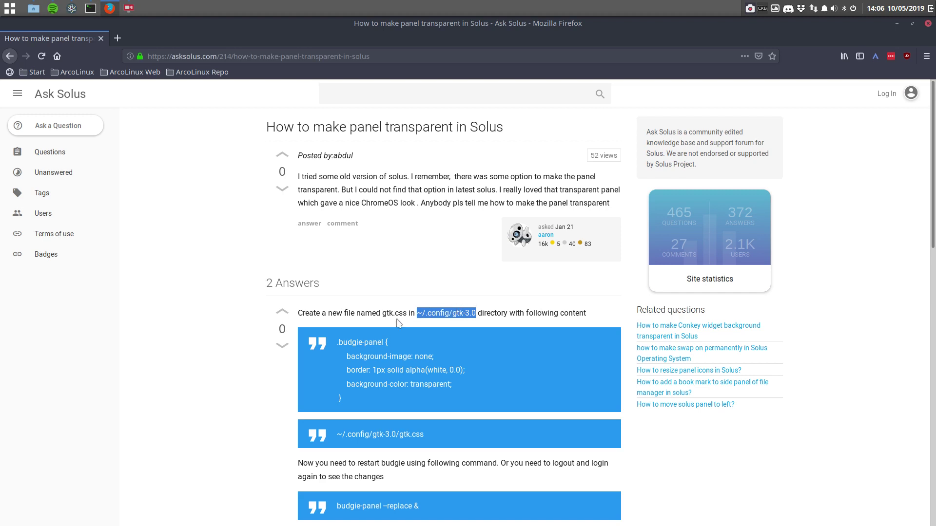
{"action": "left_click_drag", "start_coordinate": [383, 313], "coordinate": [406, 313]}
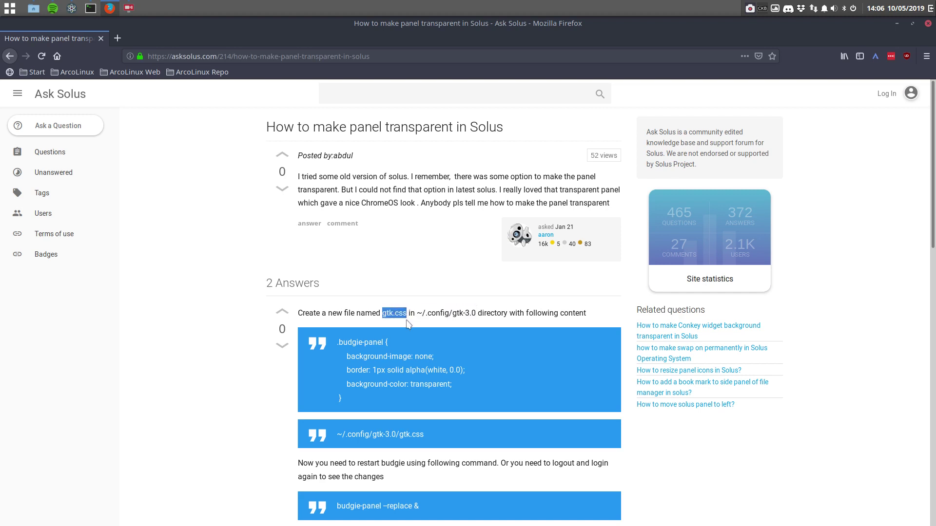
{"action": "left_click_drag", "start_coordinate": [341, 399], "coordinate": [340, 342]}
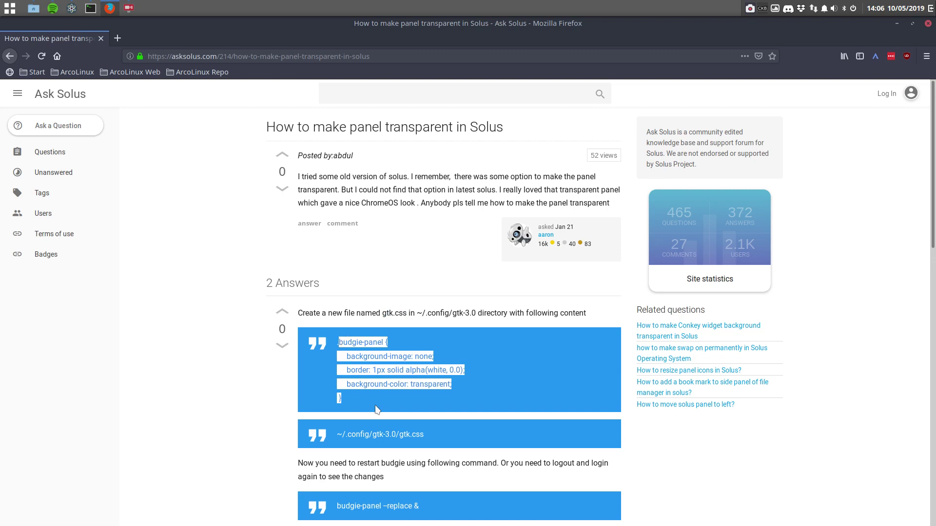
Step: Scroll down and highlight the 'budgie-panel --replace &' restart command
{"action": "scroll", "coordinate": [377, 410], "scroll_direction": "down", "scroll_amount": 5}
{"action": "left_click", "coordinate": [336, 369]}
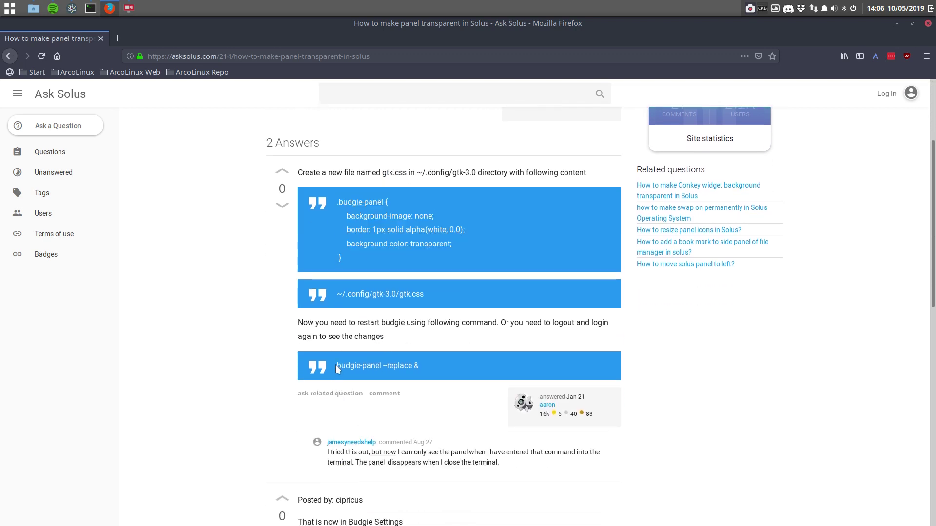
{"action": "left_click_drag", "start_coordinate": [335, 364], "coordinate": [422, 364]}
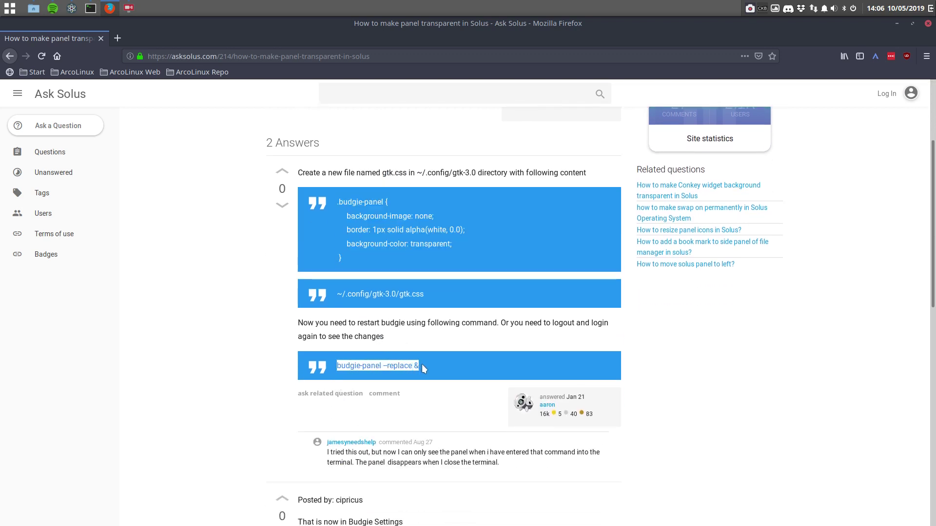
Step: Minimize Firefox and stop the running budgie-panel in the terminal with Ctrl+C
{"action": "left_click", "coordinate": [895, 23]}
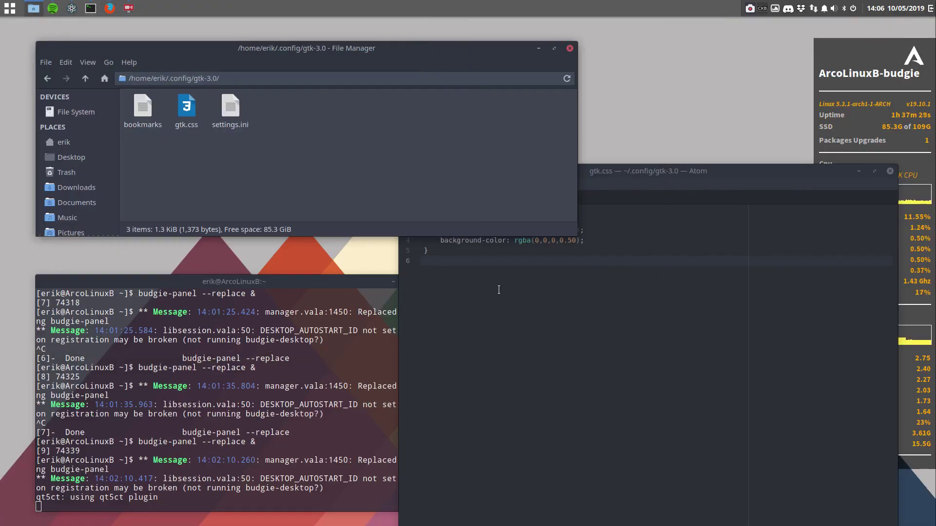
{"action": "left_click", "coordinate": [244, 444]}
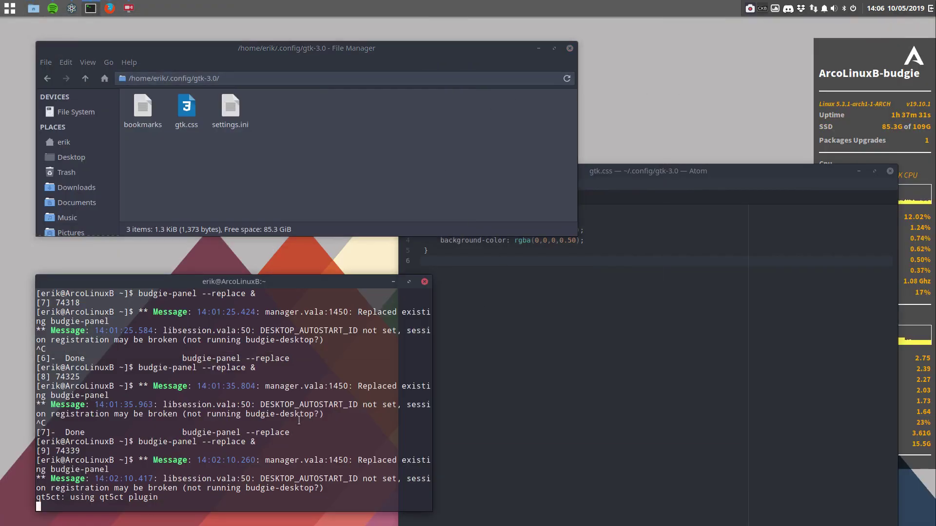
{"action": "key", "text": "ctrl+c"}
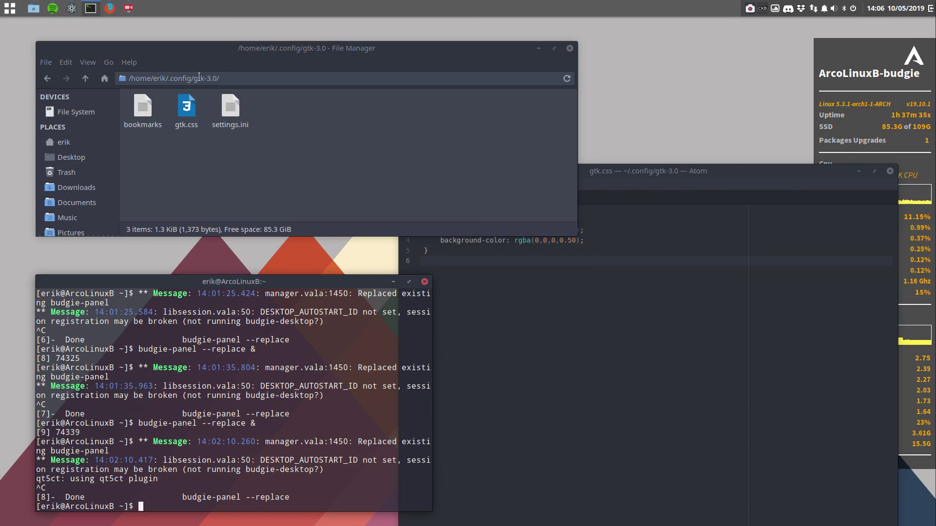
Step: Open gtk.css in Atom and undo back to the alpha(white, 0.0) border and transparent background
{"action": "left_click", "coordinate": [177, 79]}
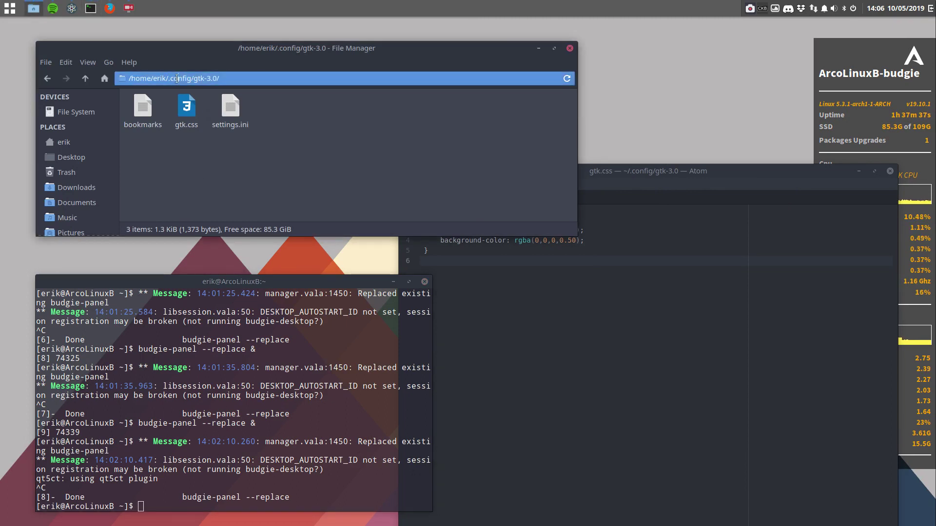
{"action": "left_click", "coordinate": [187, 107]}
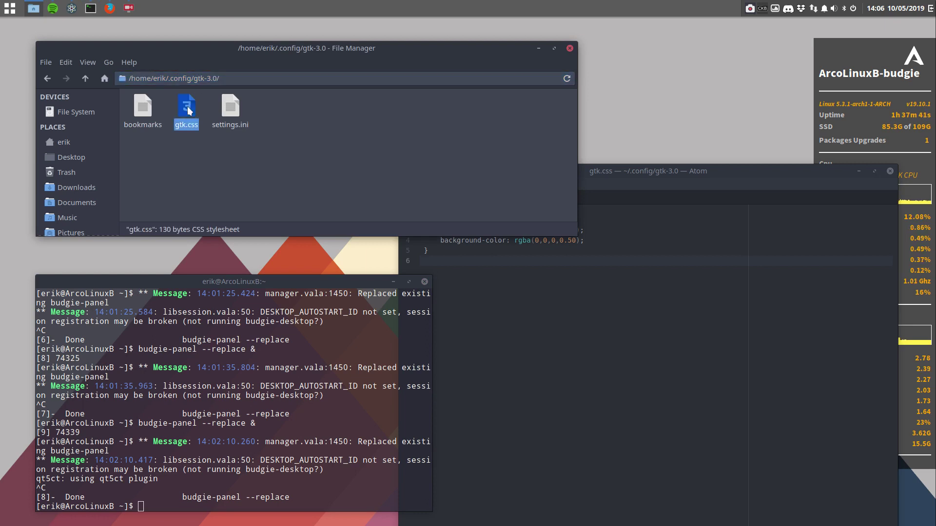
{"action": "double_click", "coordinate": [187, 107]}
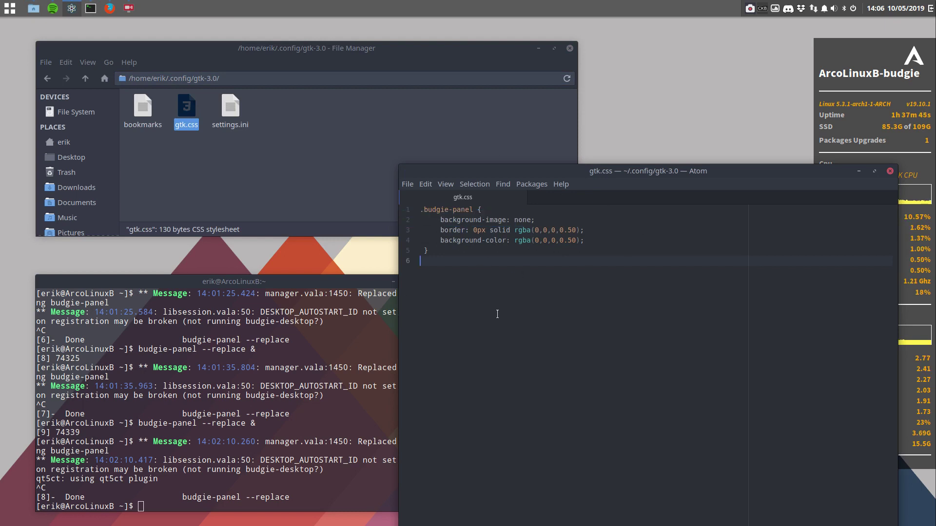
{"action": "key", "text": "ctrl+z"}
{"action": "key", "text": "ctrl+z"}
{"action": "key", "text": "ctrl+z"}
{"action": "key", "text": "ctrl+z"}
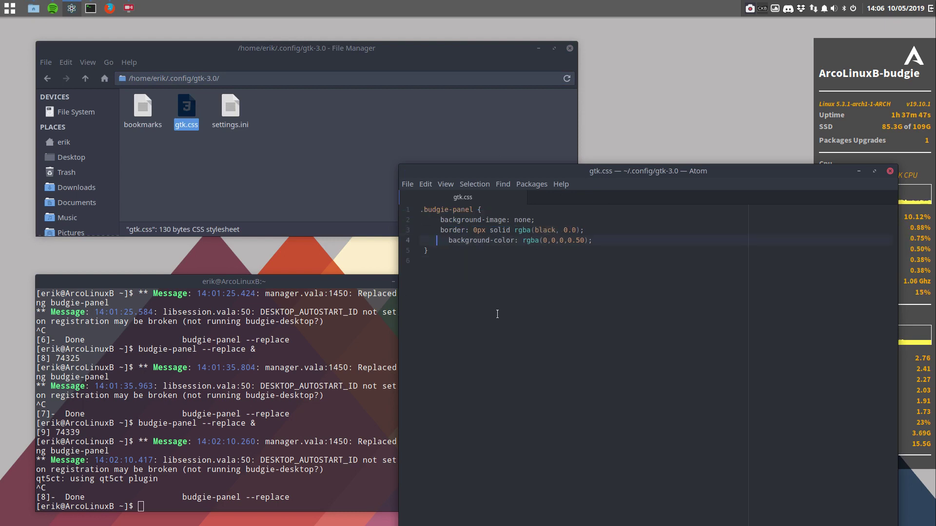
{"action": "key", "text": "ctrl+z"}
{"action": "key", "text": "ctrl+z"}
{"action": "key", "text": "ctrl+z"}
{"action": "key", "text": "ctrl+z"}
{"action": "key", "text": "ctrl+z"}
{"action": "key", "text": "ctrl+z"}
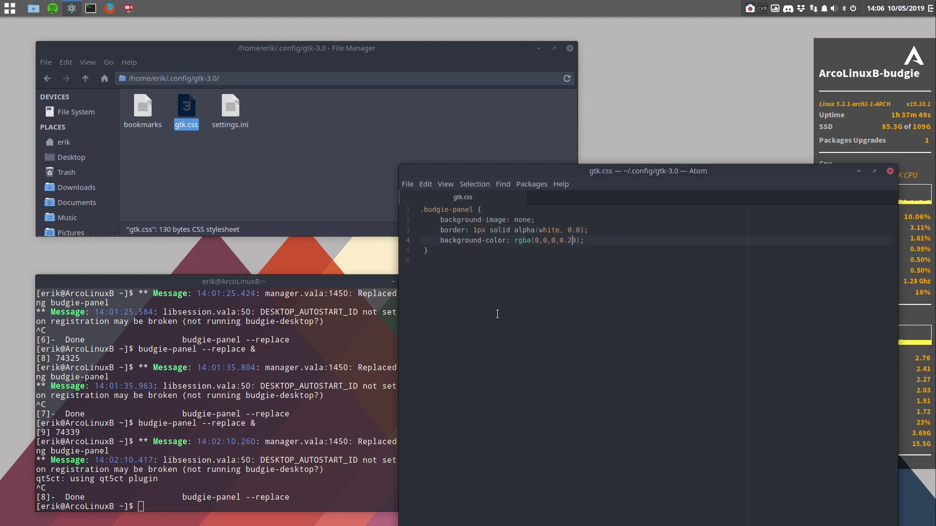
{"action": "key", "text": "ctrl+z"}
{"action": "key", "text": "ctrl+z"}
{"action": "key", "text": "ctrl+z"}
{"action": "key", "text": "ctrl+z"}
{"action": "key", "text": "ctrl+z"}
{"action": "key", "text": "ctrl+z"}
{"action": "key", "text": "ctrl+z"}
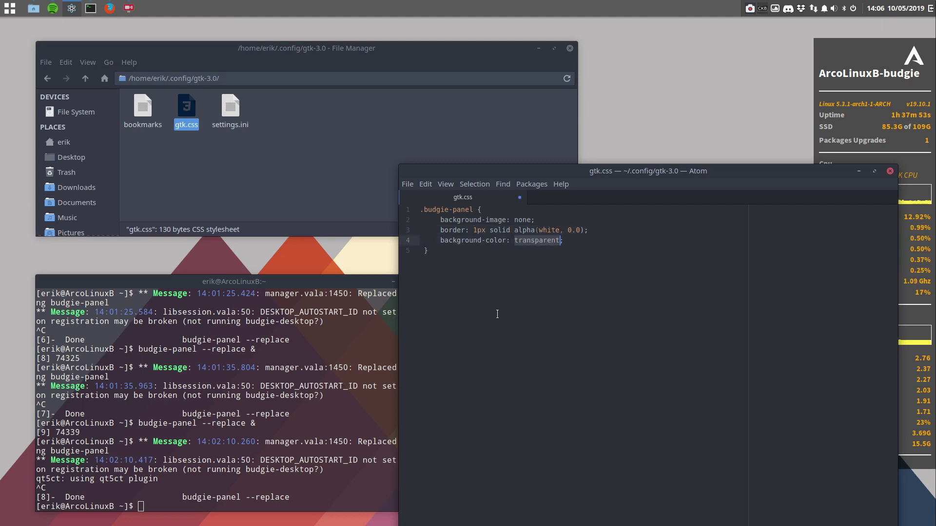
Step: Rerun 'budgie-panel --replace &', check the panel's app menu, then stop the job and recall the command
{"action": "left_click", "coordinate": [275, 446]}
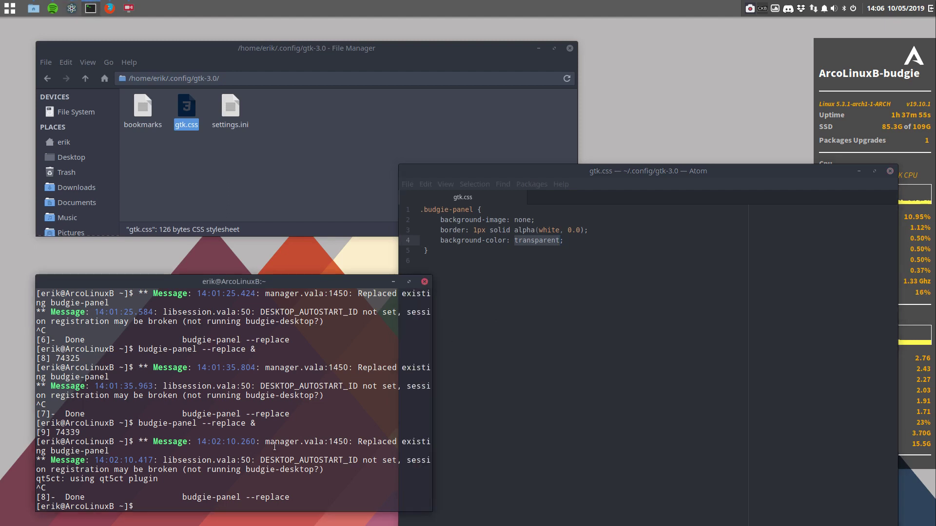
{"action": "key", "text": "Up"}
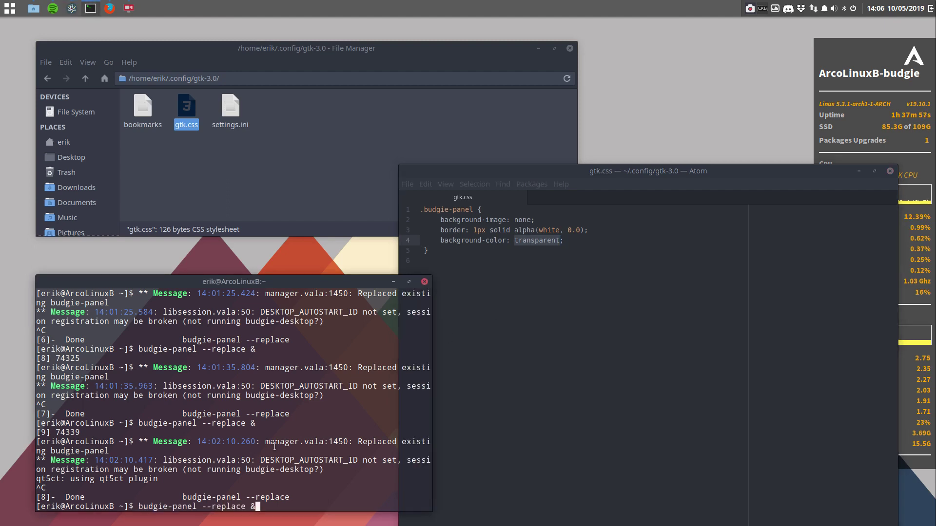
{"action": "key", "text": "Return"}
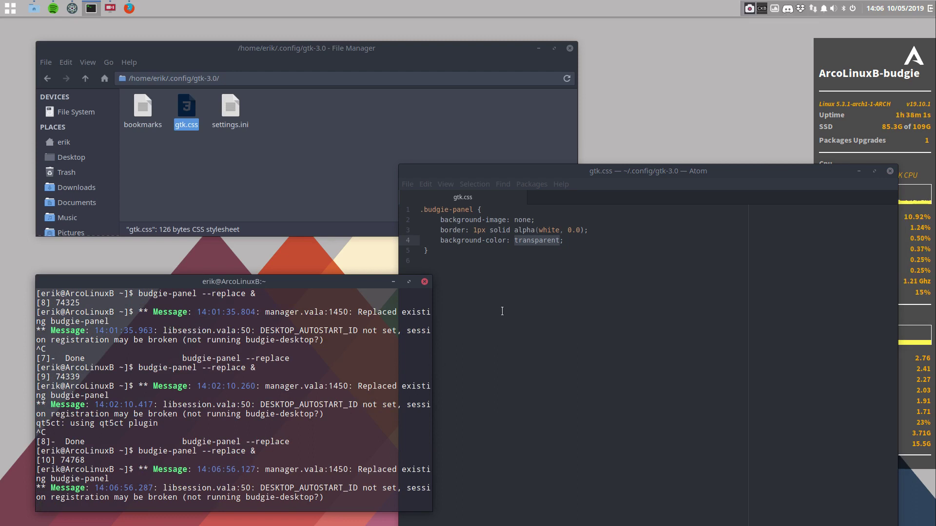
{"action": "left_click", "coordinate": [6, 8]}
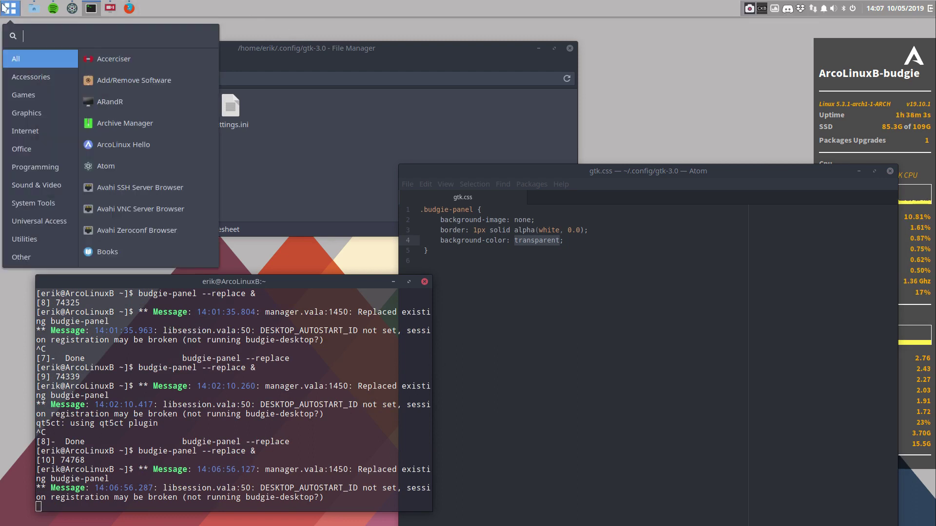
{"action": "left_click", "coordinate": [177, 10]}
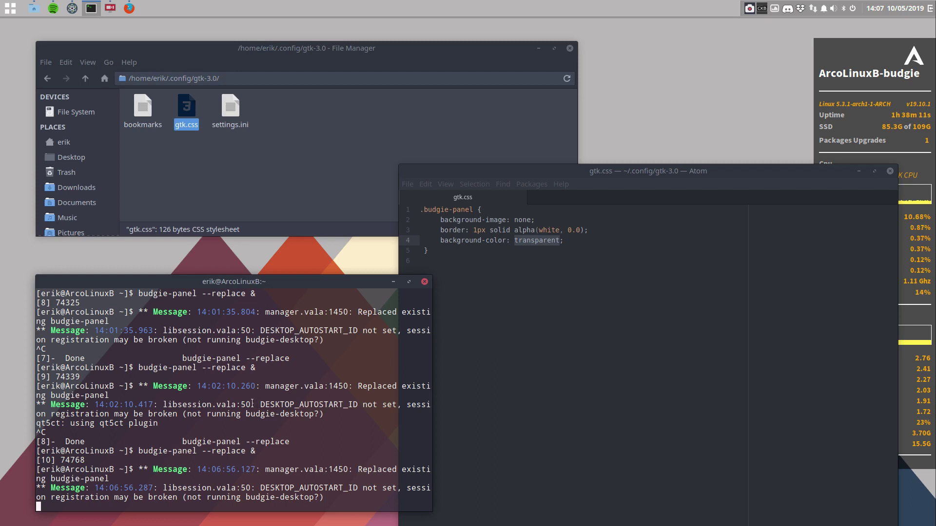
{"action": "key", "text": "ctrl+c"}
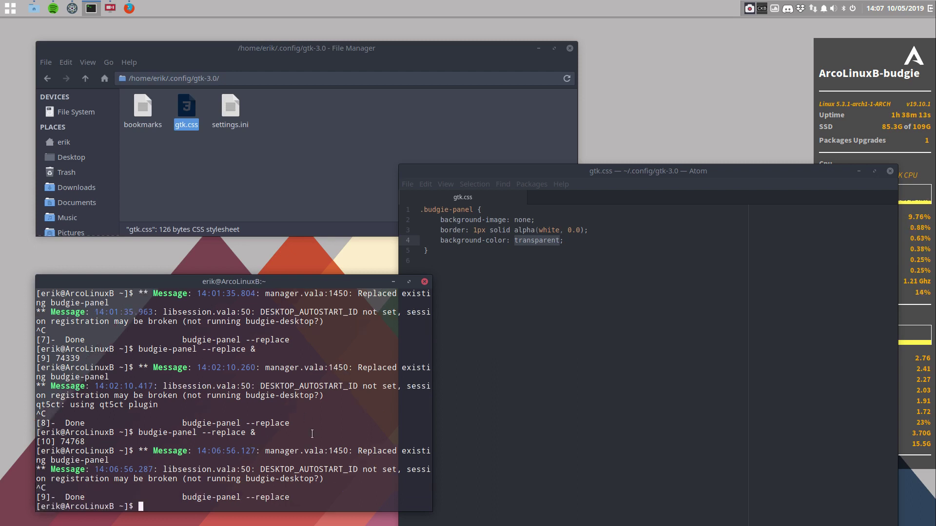
{"action": "key", "text": "Up"}
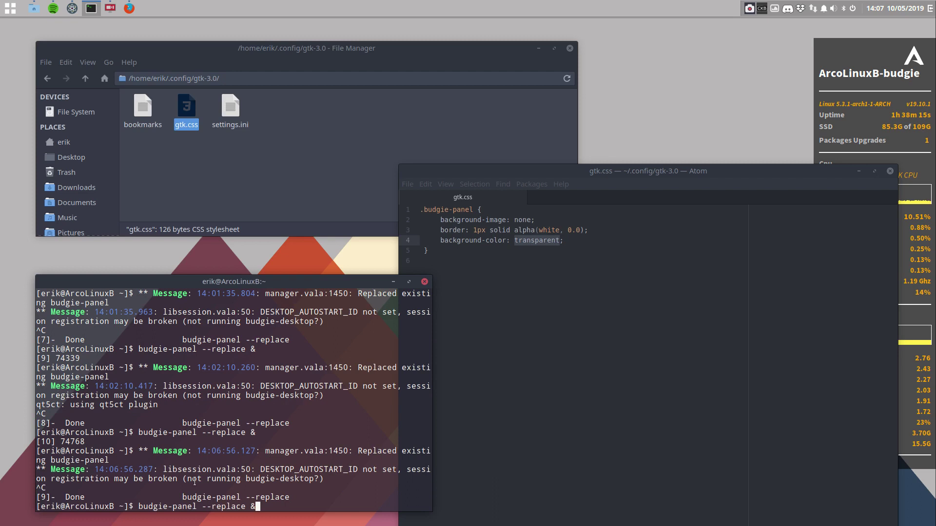
Step: Undo the last gtk.css edit, save, and undo the added newline
{"action": "left_click", "coordinate": [544, 396]}
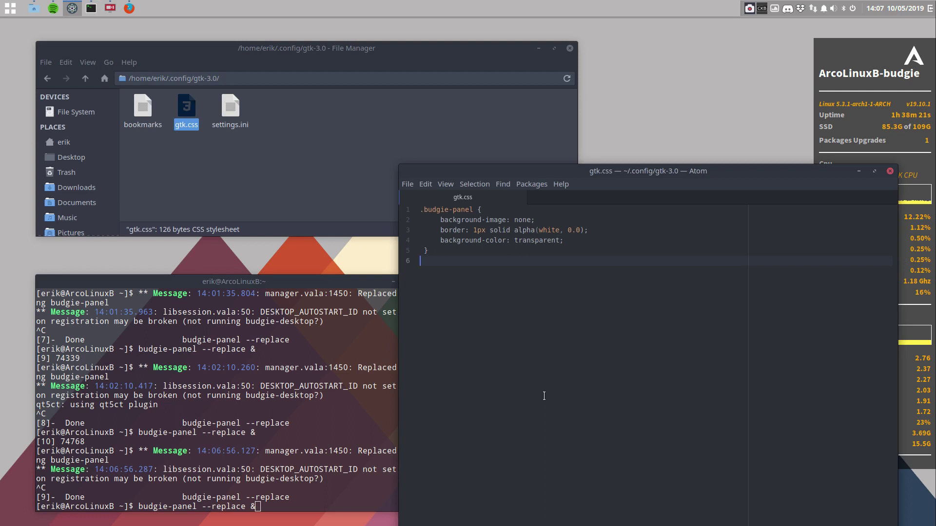
{"action": "key", "text": "ctrl+z"}
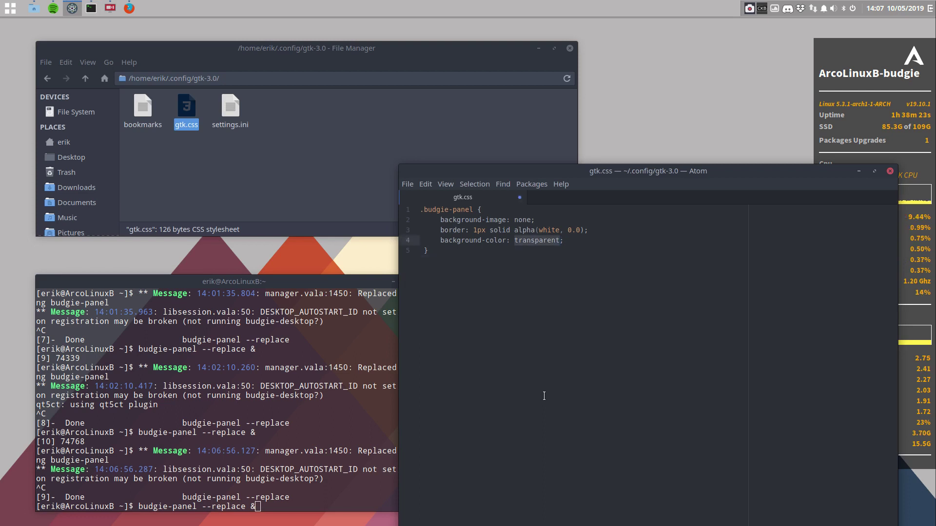
{"action": "key", "text": "ctrl+s"}
{"action": "key", "text": "ctrl+z"}
Step: Replace the line 4 background value 'transparent' with rgba(0,0,0,0.5)
{"action": "double_click", "coordinate": [531, 240]}
{"action": "type", "text": "rgba(0"}
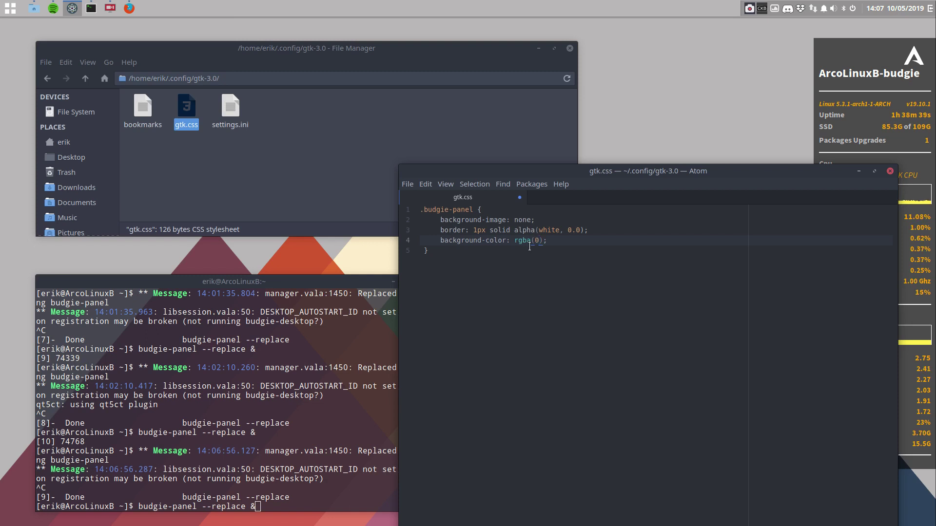
{"action": "type", "text": ",0,0,"}
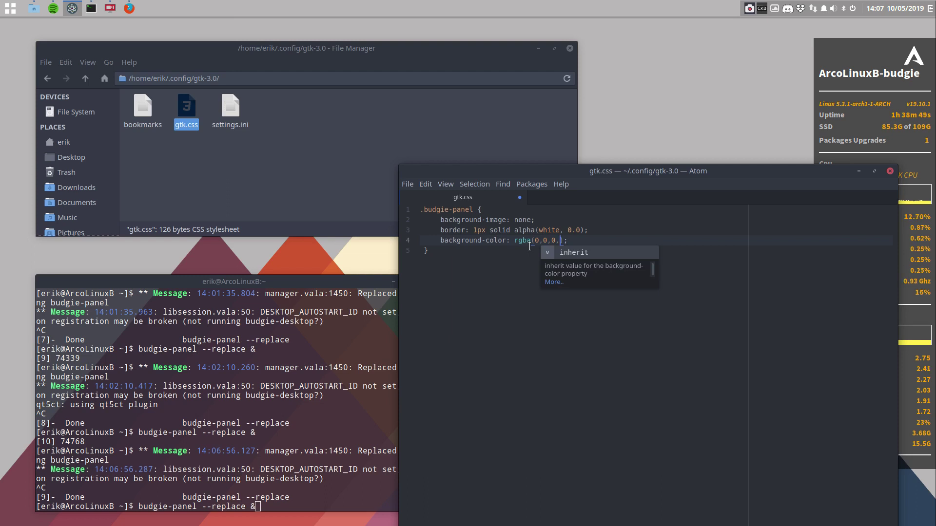
{"action": "type", "text": "0."}
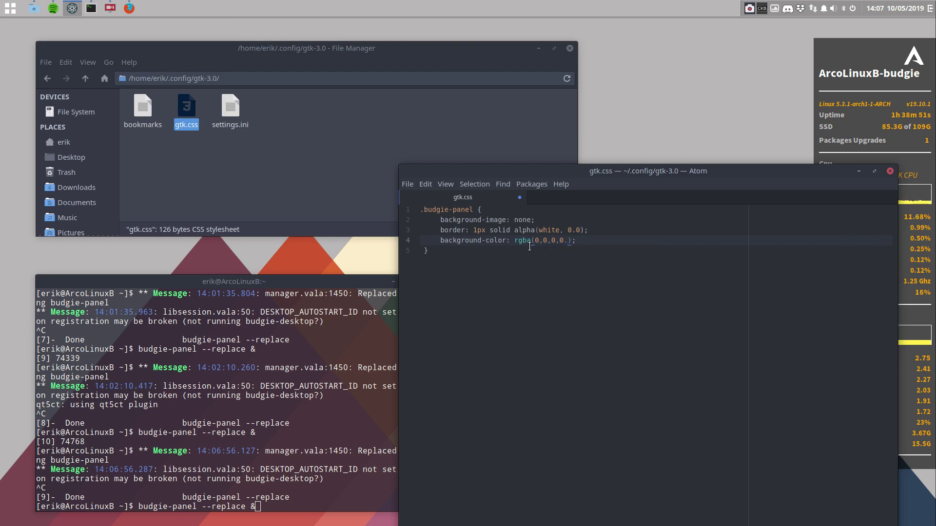
{"action": "type", "text": "5"}
Step: Relaunch the panel for the new background, then change the border from white to black, save, and relaunch
{"action": "left_click", "coordinate": [298, 488]}
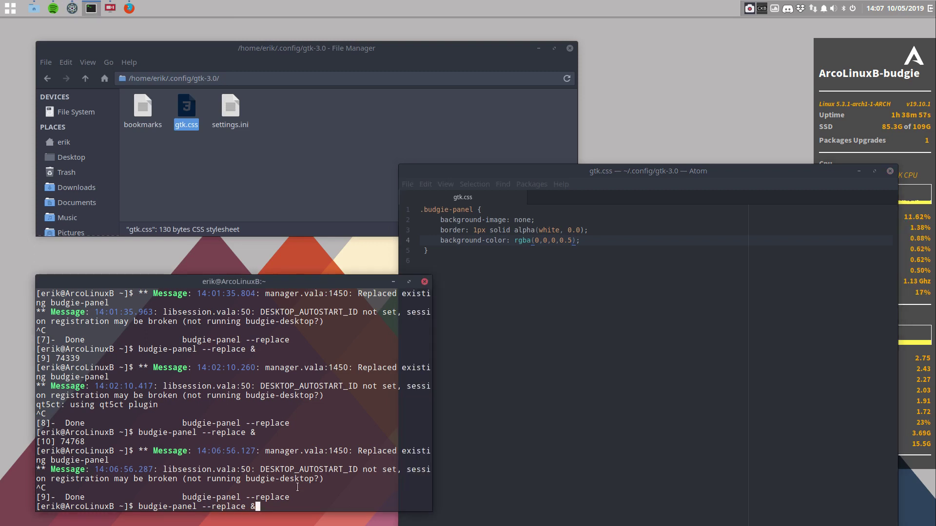
{"action": "key", "text": "Return"}
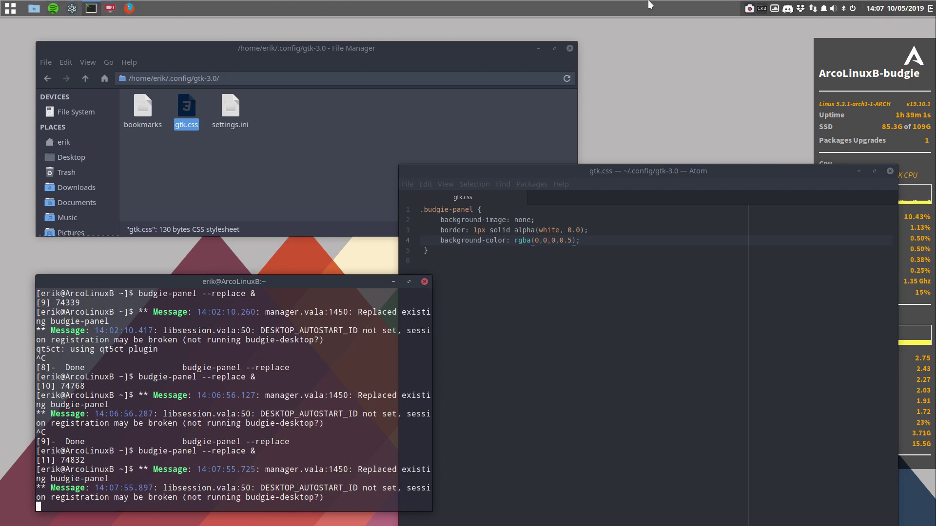
{"action": "left_click_drag", "start_coordinate": [440, 230], "coordinate": [598, 228]}
{"action": "double_click", "coordinate": [552, 230]}
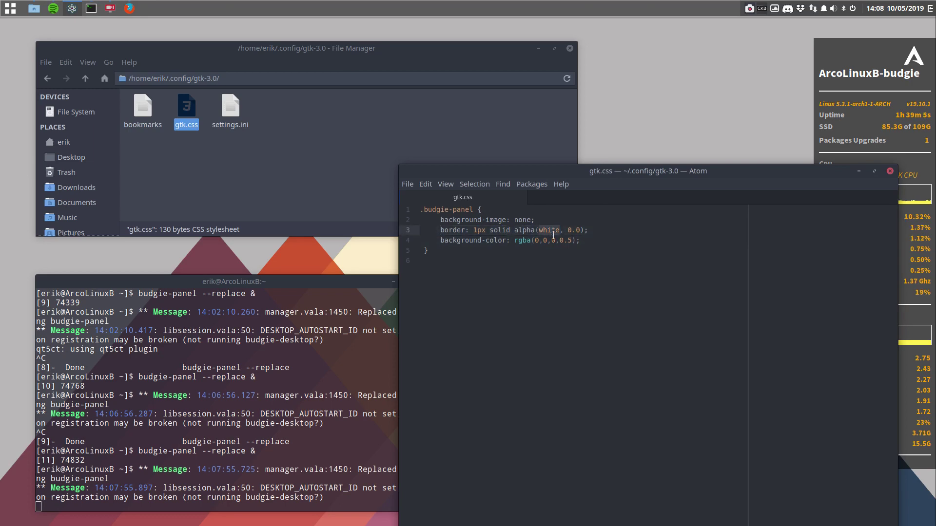
{"action": "type", "text": "black"}
{"action": "key", "text": "ctrl+s"}
{"action": "left_click", "coordinate": [328, 432]}
{"action": "key", "text": "ctrl+c"}
{"action": "key", "text": "Up"}
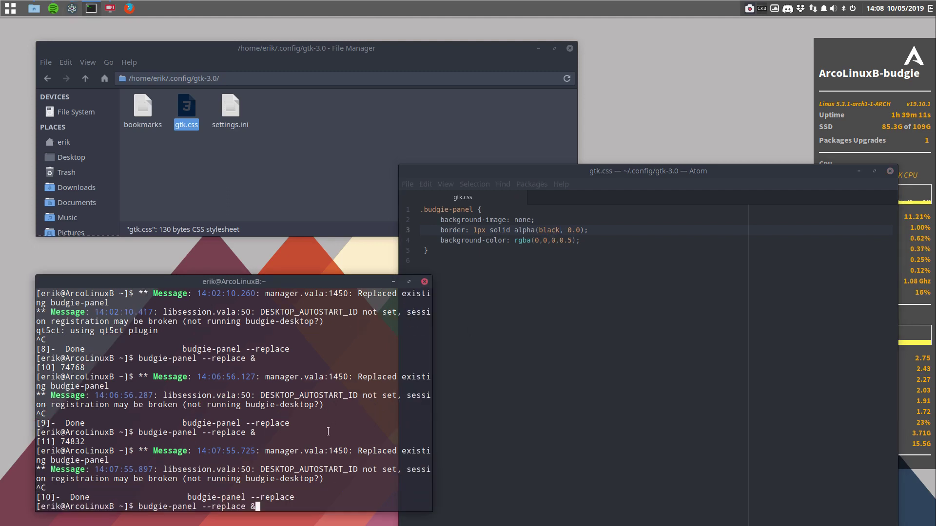
{"action": "key", "text": "Return"}
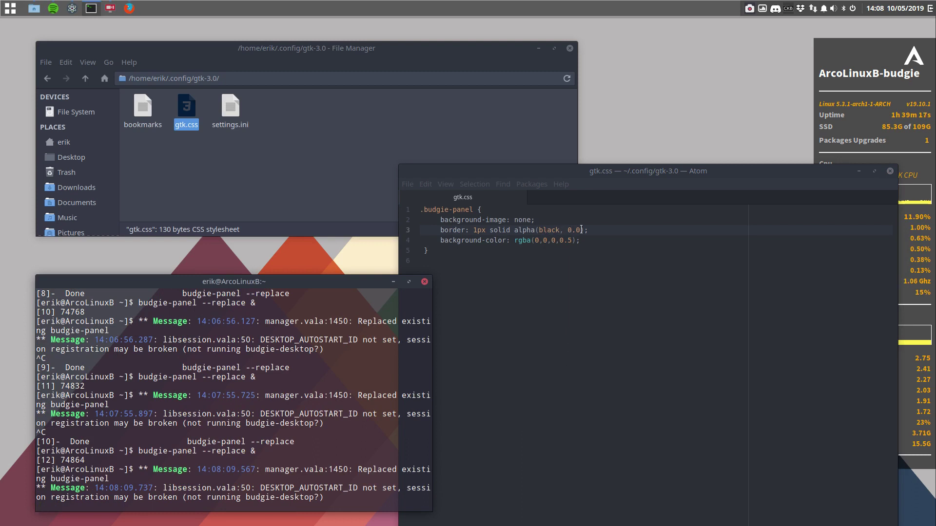
Step: Try a fully opaque alpha(black, 1) border, saving and relaunching the panel
{"action": "left_click", "coordinate": [581, 230]}
{"action": "key", "text": "BackSpace"}
{"action": "key", "text": "BackSpace"}
{"action": "key", "text": "BackSpace"}
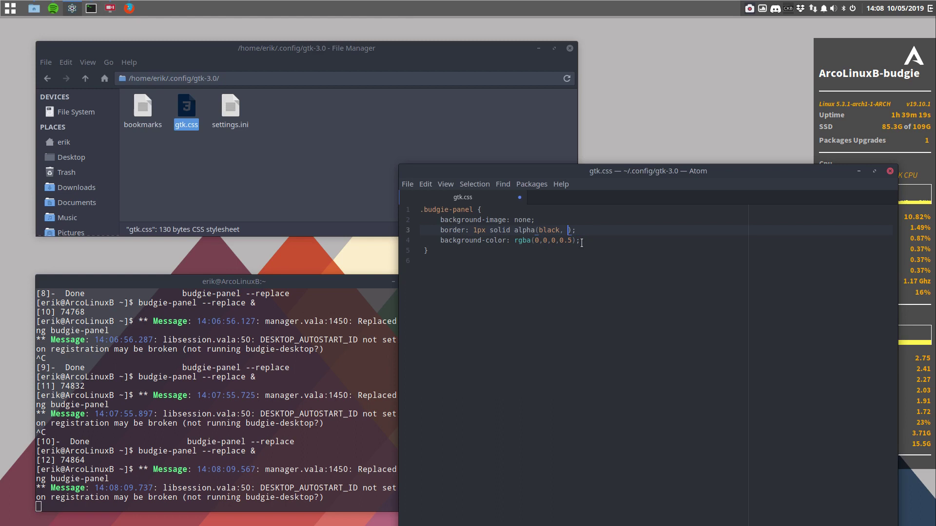
{"action": "type", "text": "1"}
{"action": "key", "text": "ctrl+s"}
{"action": "left_click", "coordinate": [279, 492]}
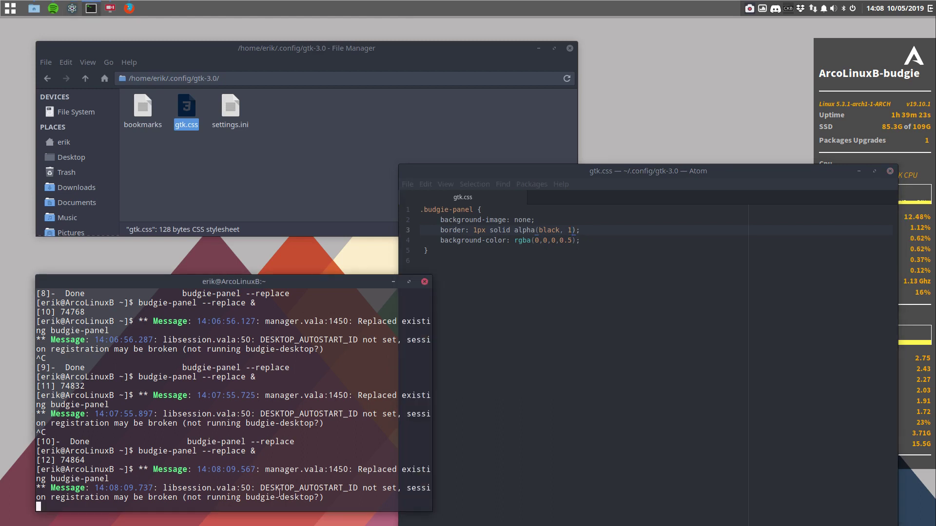
{"action": "key", "text": "ctrl+c"}
{"action": "key", "text": "Up"}
{"action": "key", "text": "Return"}
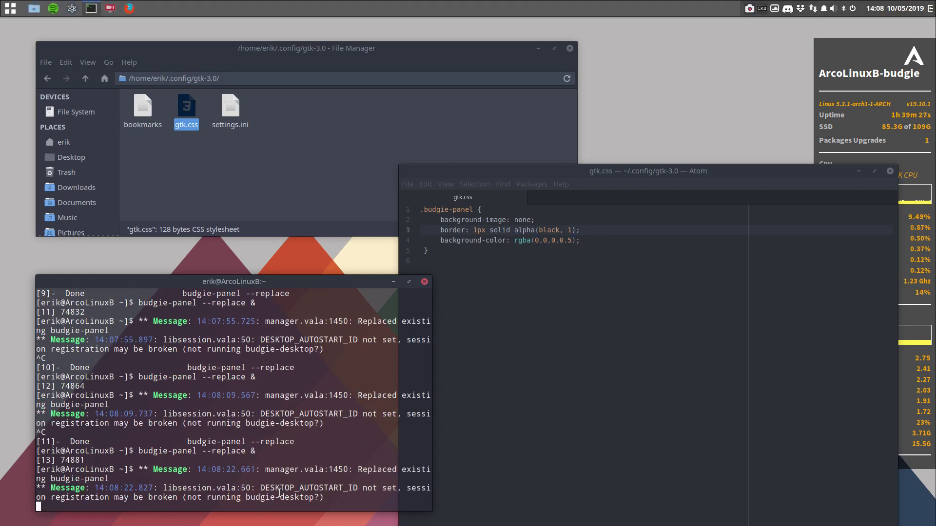
Step: Set the border to alpha(black, 0.5) and relaunch the panel
{"action": "left_click", "coordinate": [571, 230]}
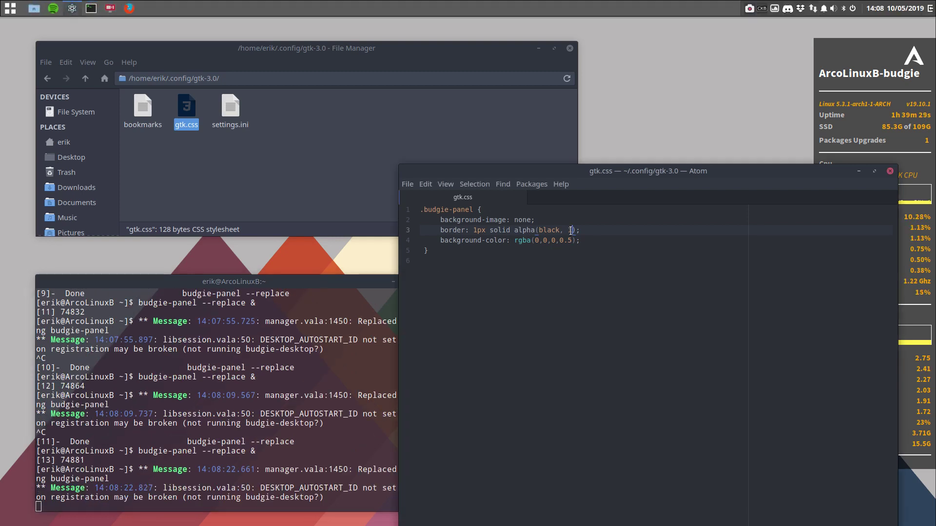
{"action": "key", "text": "BackSpace"}
{"action": "type", "text": "0.5"}
{"action": "left_click", "coordinate": [373, 378]}
{"action": "key", "text": "ctrl+c"}
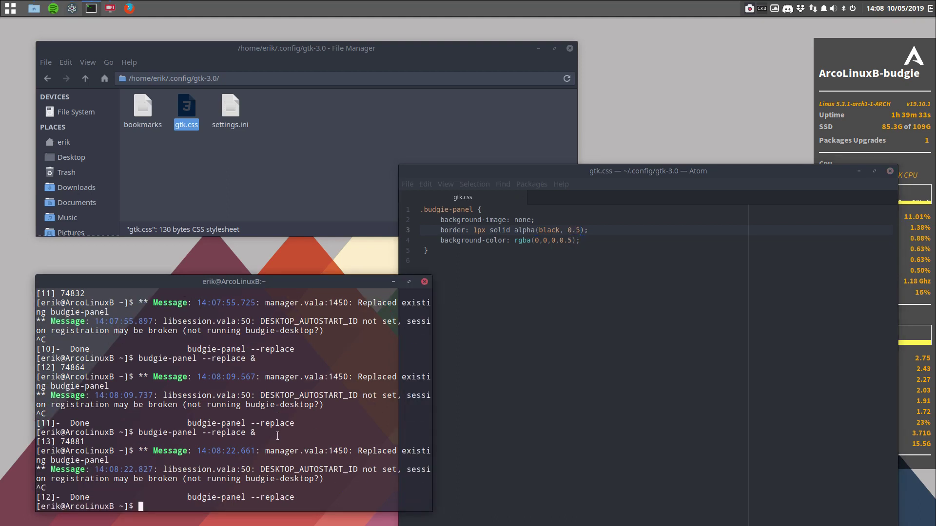
{"action": "key", "text": "Up"}
{"action": "key", "text": "Return"}
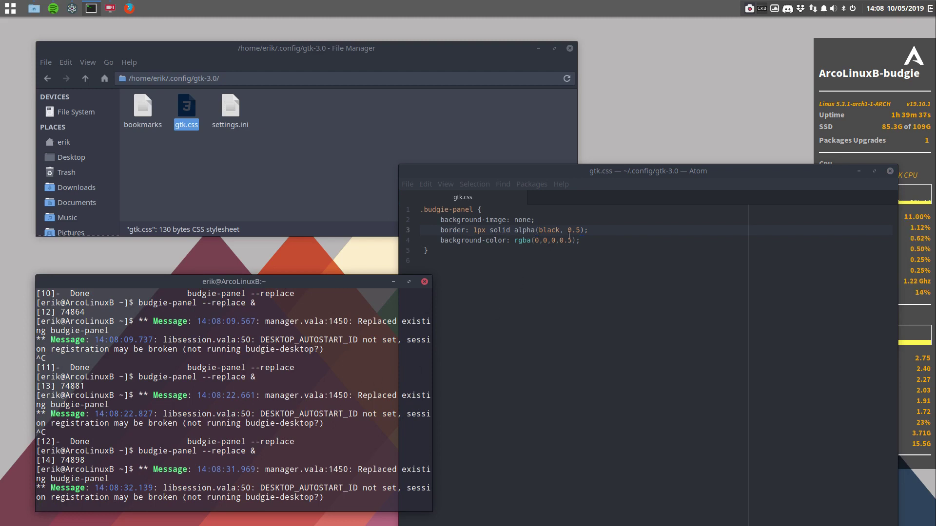
Step: Set the background's red channel to 255, save gtk.css, and relaunch the panel
{"action": "left_click", "coordinate": [537, 241]}
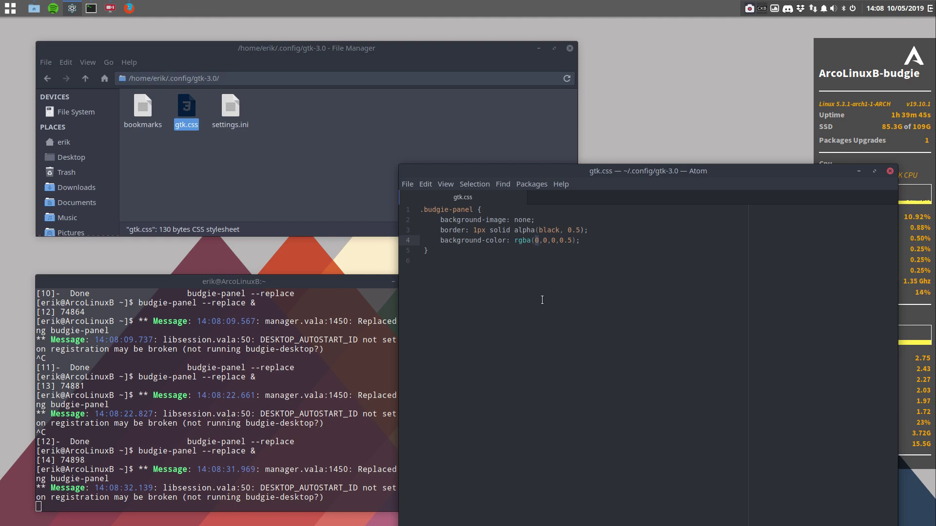
{"action": "type", "text": "255"}
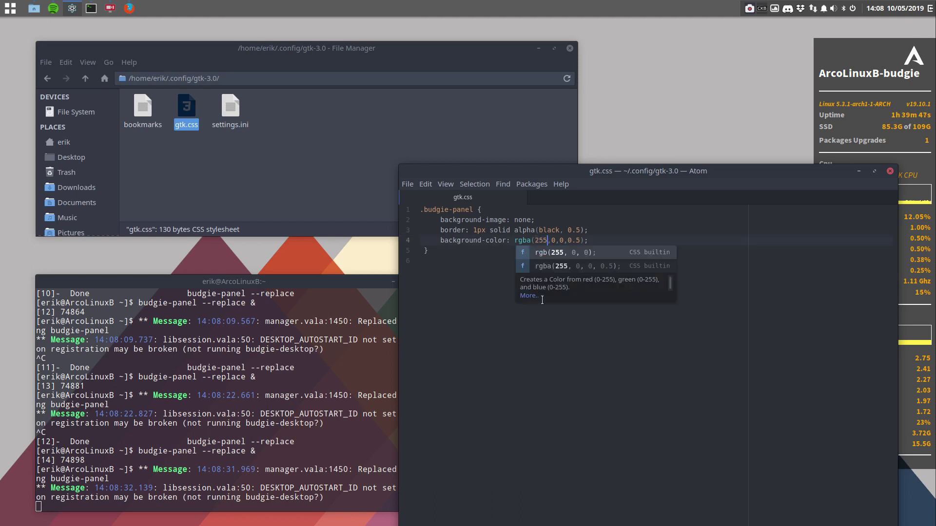
{"action": "key", "text": "ctrl+s"}
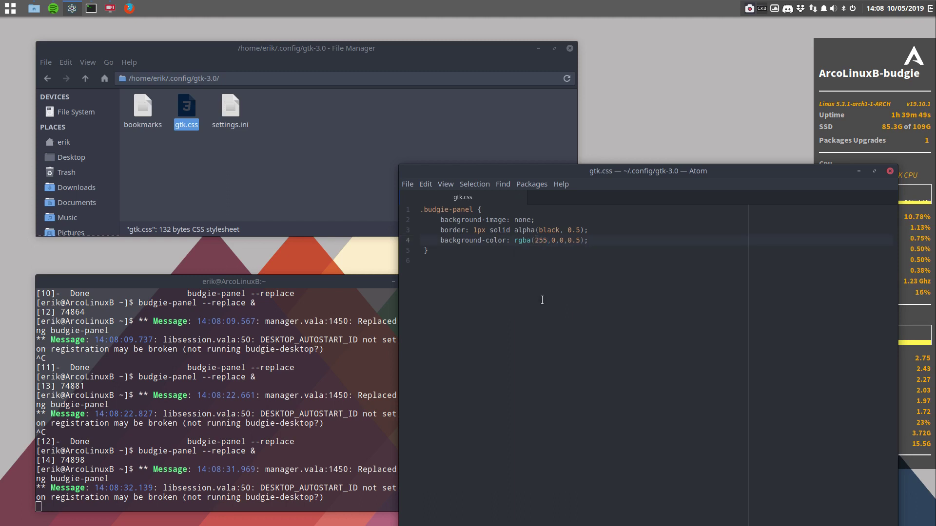
{"action": "left_click", "coordinate": [347, 403]}
{"action": "key", "text": "Up"}
{"action": "key", "text": "Return"}
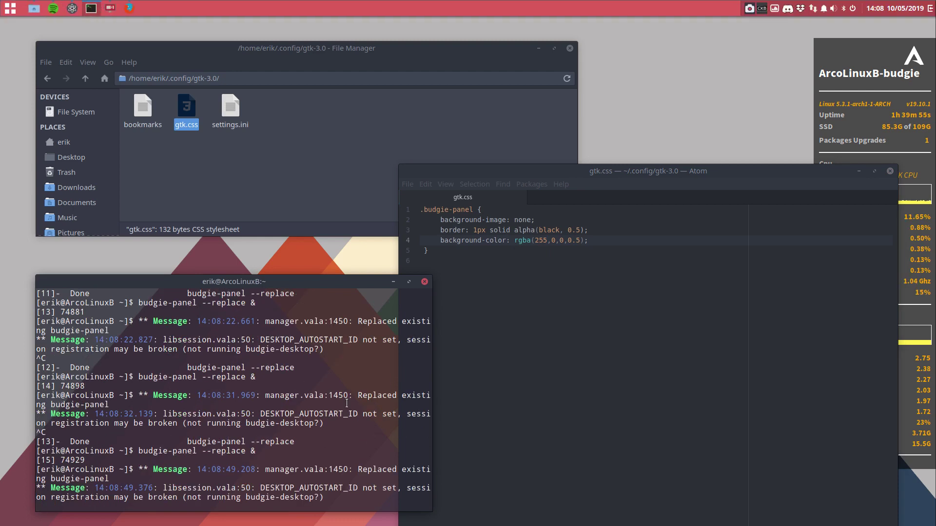
Step: Make the red background fully opaque with alpha 1 and relaunch the panel
{"action": "left_click_drag", "start_coordinate": [567, 240], "coordinate": [581, 240]}
{"action": "type", "text": "1"}
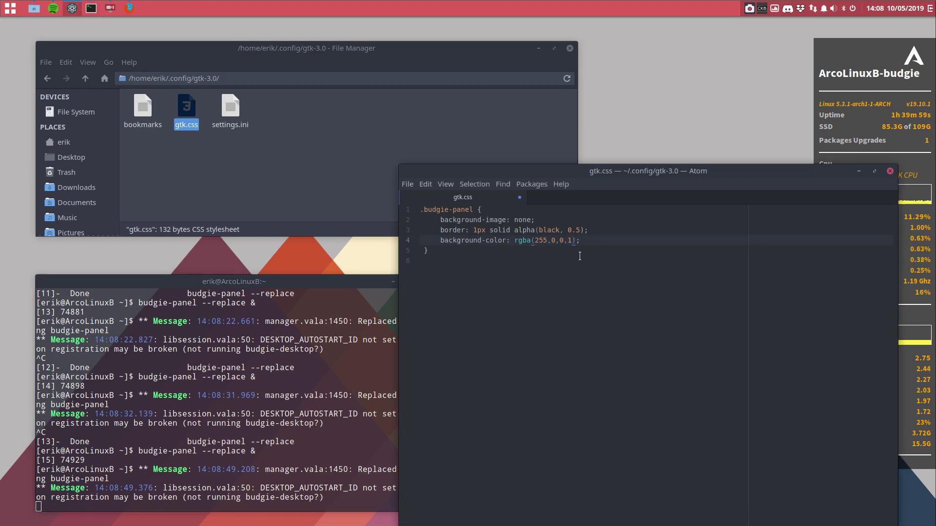
{"action": "left_click", "coordinate": [297, 441]}
{"action": "key", "text": "ctrl+c"}
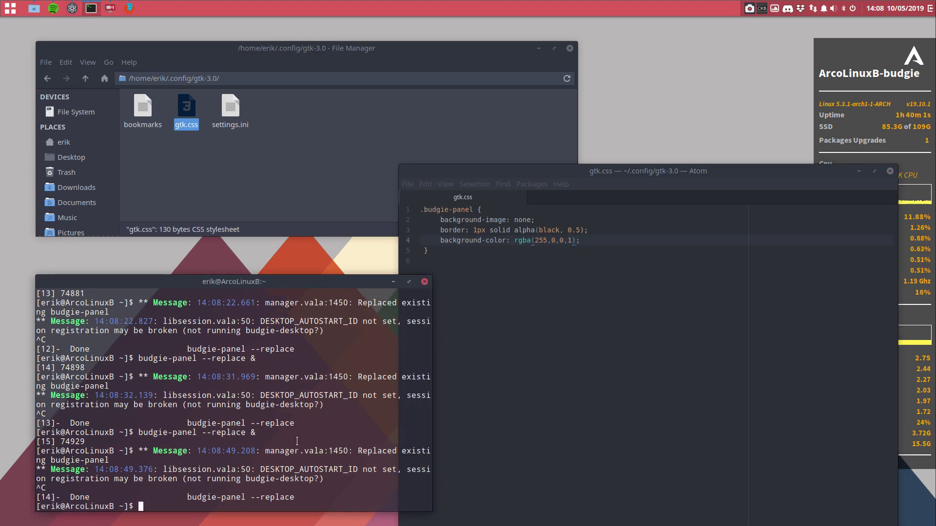
{"action": "key", "text": "Up"}
{"action": "key", "text": "Return"}
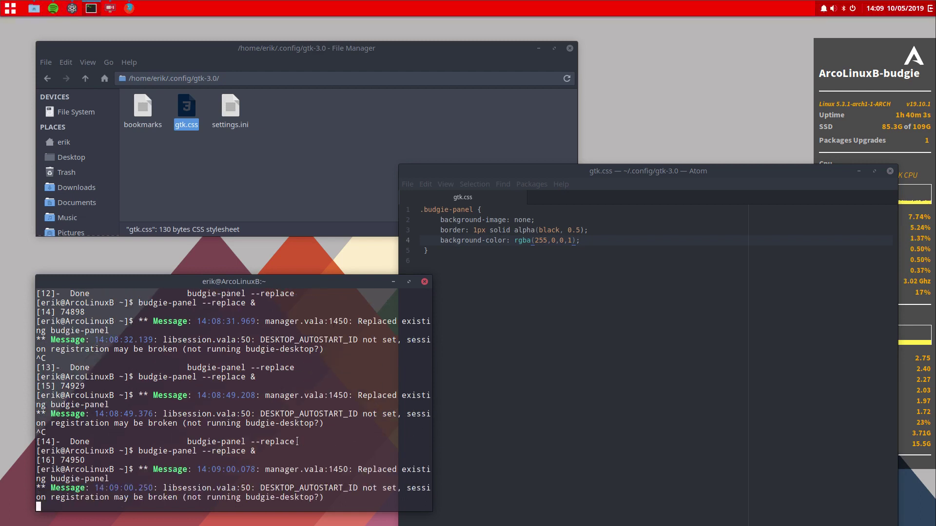
Step: Restore the background to rgba(0,0,0,0.5) by resetting alpha to 0.5 and red to 0
{"action": "left_click", "coordinate": [573, 241]}
{"action": "key", "text": "BackSpace"}
{"action": "type", "text": "0.5"}
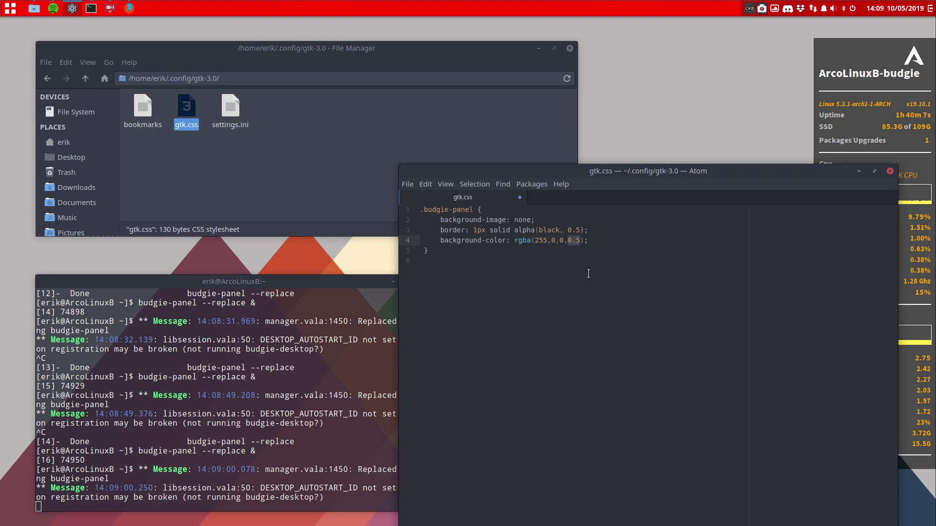
{"action": "key", "text": "Left"}
{"action": "key", "text": "Left"}
{"action": "key", "text": "Left"}
{"action": "key", "text": "Left"}
{"action": "key", "text": "Left"}
{"action": "key", "text": "Left"}
{"action": "key", "text": "Left"}
{"action": "key", "text": "Left"}
{"action": "key", "text": "BackSpace"}
{"action": "key", "text": "BackSpace"}
{"action": "key", "text": "BackSpace"}
{"action": "type", "text": "0"}
{"action": "left_click_drag", "start_coordinate": [534, 240], "coordinate": [565, 253]}
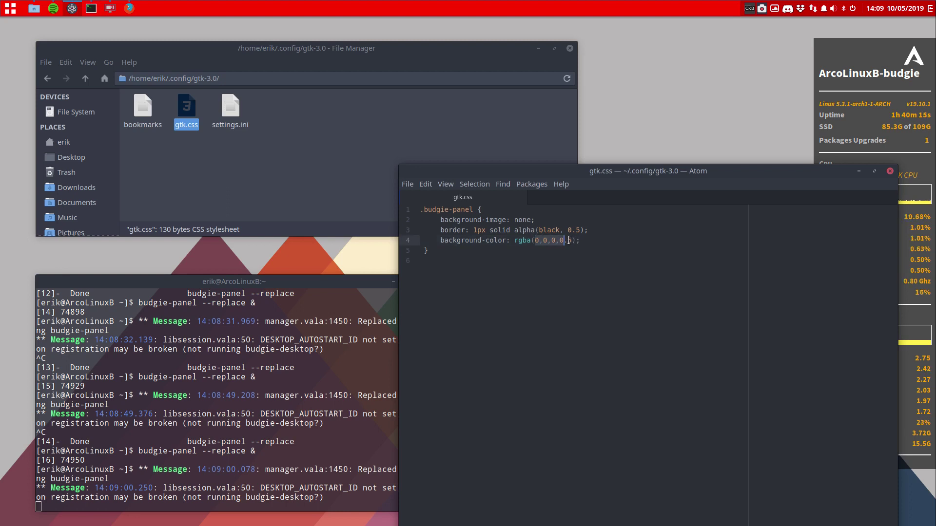
{"action": "left_click", "coordinate": [568, 240]}
{"action": "left_click_drag", "start_coordinate": [559, 240], "coordinate": [572, 240]}
Step: Stop and relaunch budgie-panel to show the semi-transparent black background
{"action": "left_click", "coordinate": [228, 361]}
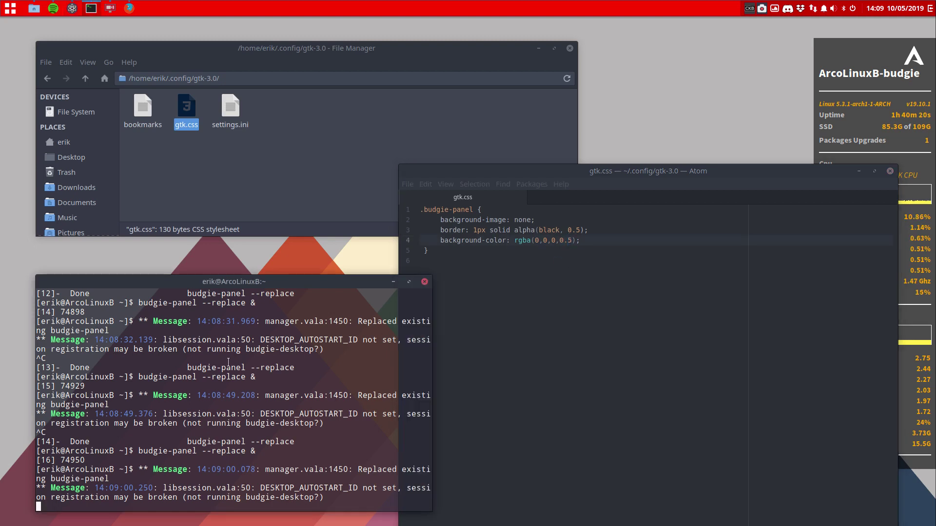
{"action": "key", "text": "ctrl+c"}
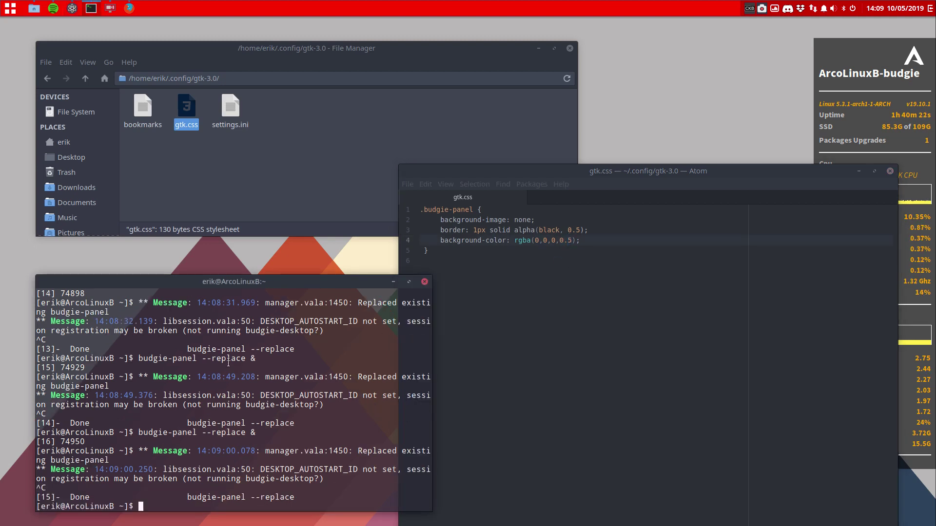
{"action": "key", "text": "Up"}
{"action": "key", "text": "Return"}
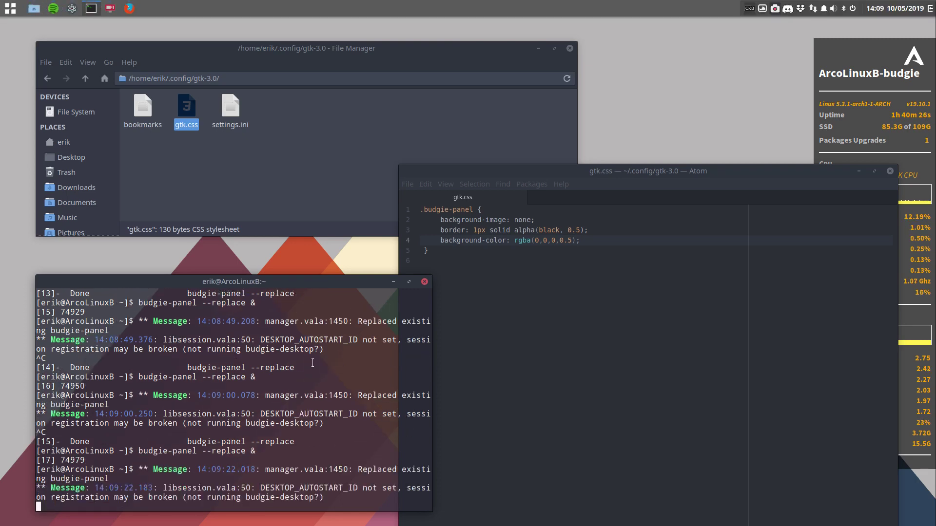
Step: Paste rgba(0,0,0,0.5) over the line 3 border colour and relaunch the panel
{"action": "double_click", "coordinate": [551, 230]}
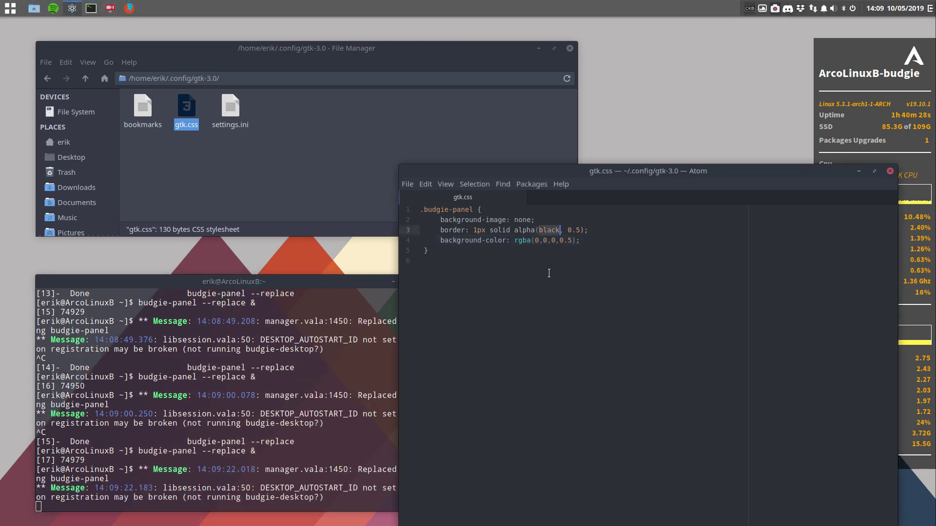
{"action": "left_click_drag", "start_coordinate": [514, 230], "coordinate": [581, 240]}
{"action": "left_click", "coordinate": [518, 230]}
{"action": "left_click_drag", "start_coordinate": [515, 230], "coordinate": [590, 230]}
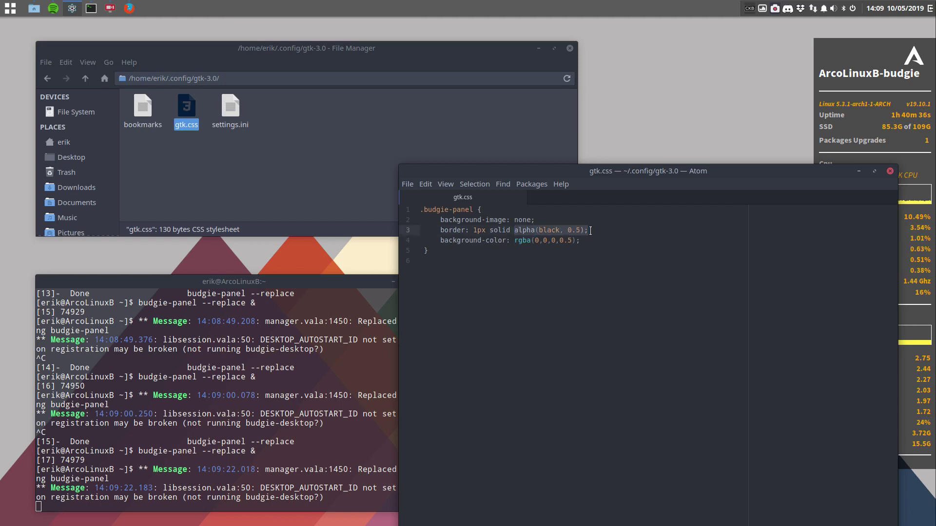
{"action": "key", "text": "ctrl+v"}
{"action": "left_click", "coordinate": [540, 230]}
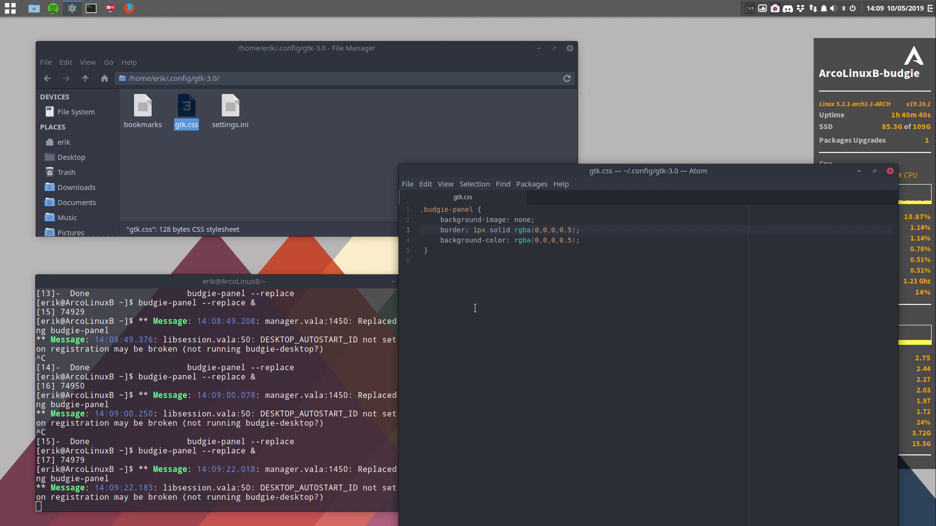
{"action": "left_click", "coordinate": [335, 385]}
{"action": "key", "text": "ctrl+c"}
{"action": "key", "text": "Up"}
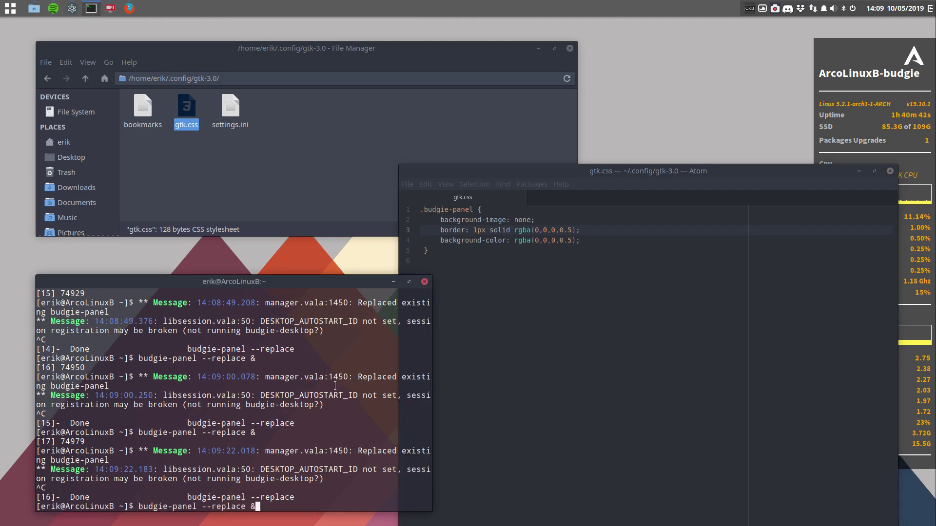
{"action": "key", "text": "Return"}
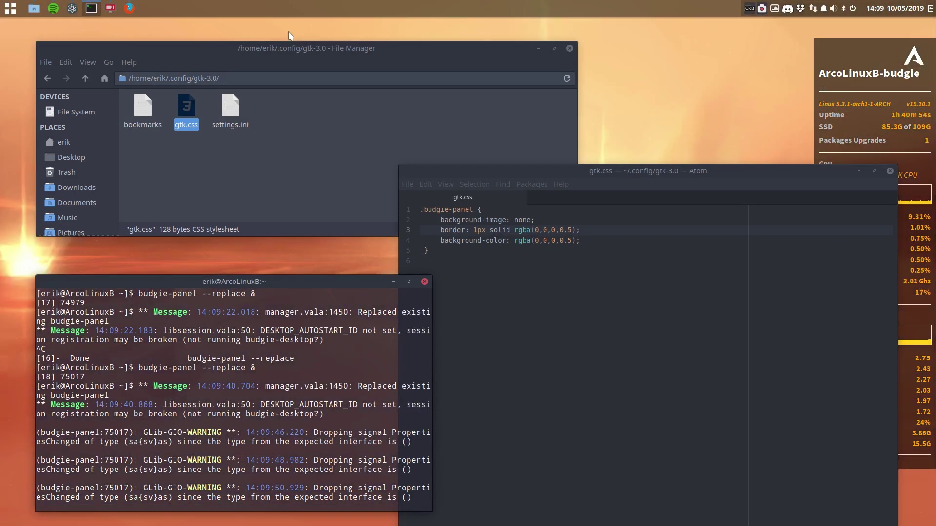
Step: Rearrange the file manager and Atom windows and select lines 1–3 of the CSS rule to review them
{"action": "left_click_drag", "start_coordinate": [552, 44], "coordinate": [620, 333]}
{"action": "left_click_drag", "start_coordinate": [604, 170], "coordinate": [634, 393]}
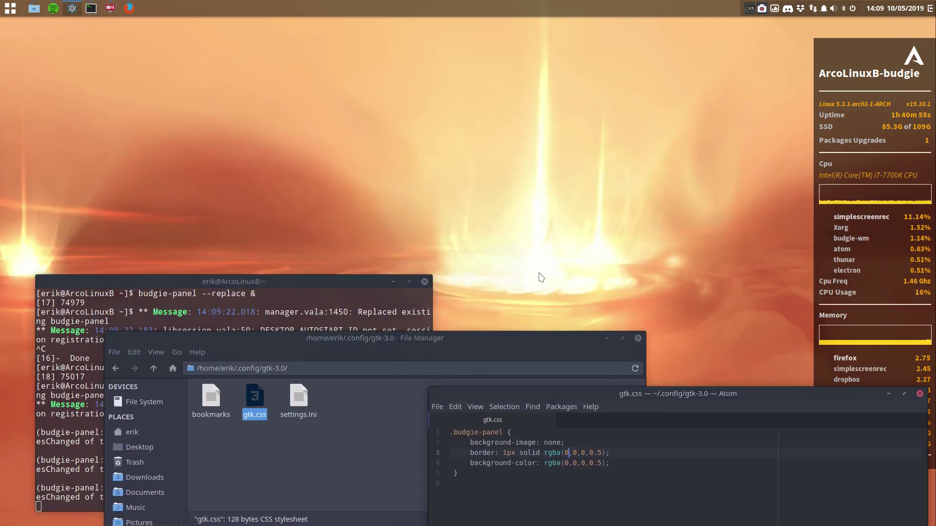
{"action": "left_click", "coordinate": [10, 8]}
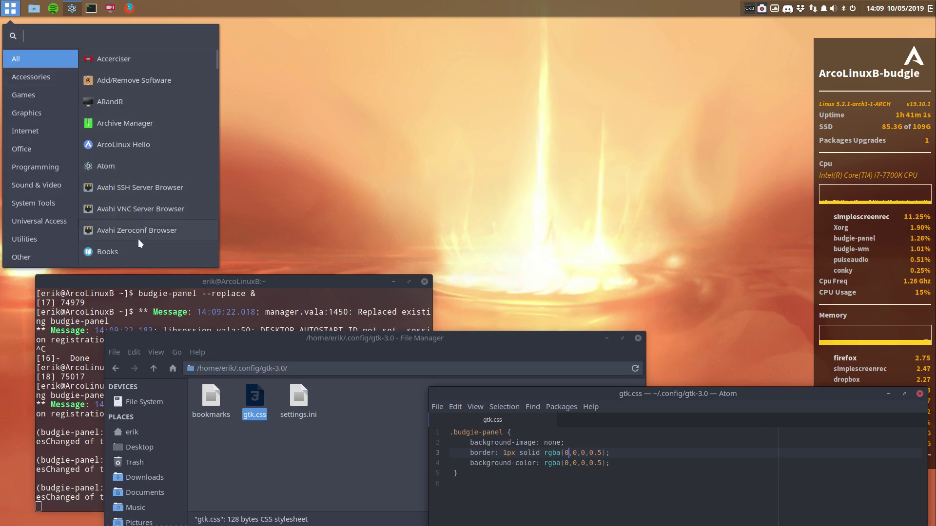
{"action": "left_click", "coordinate": [382, 153]}
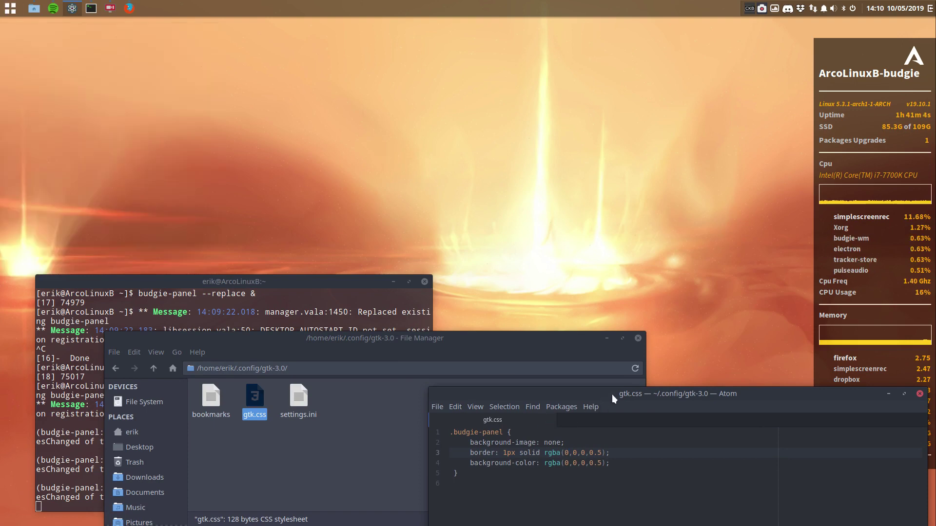
{"action": "left_click_drag", "start_coordinate": [612, 393], "coordinate": [545, 110]}
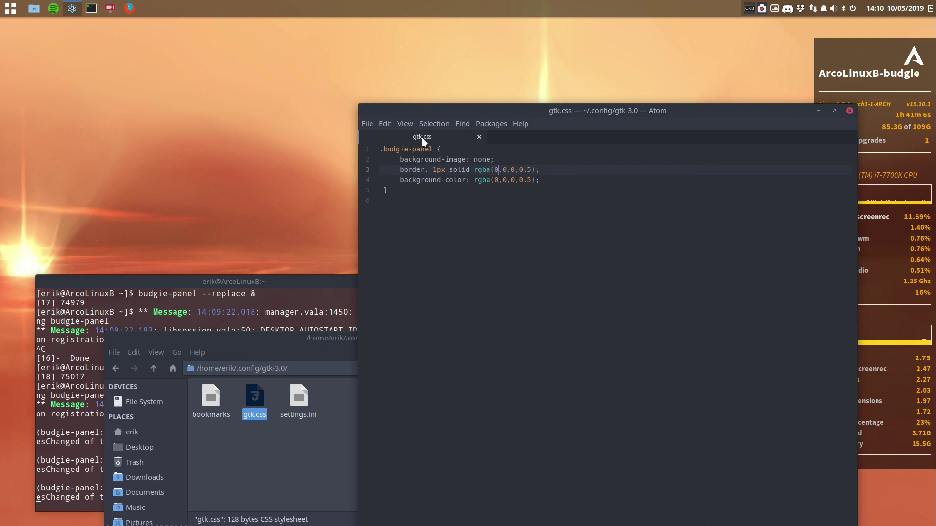
{"action": "left_click", "coordinate": [377, 180]}
{"action": "left_click_drag", "start_coordinate": [377, 180], "coordinate": [376, 148]}
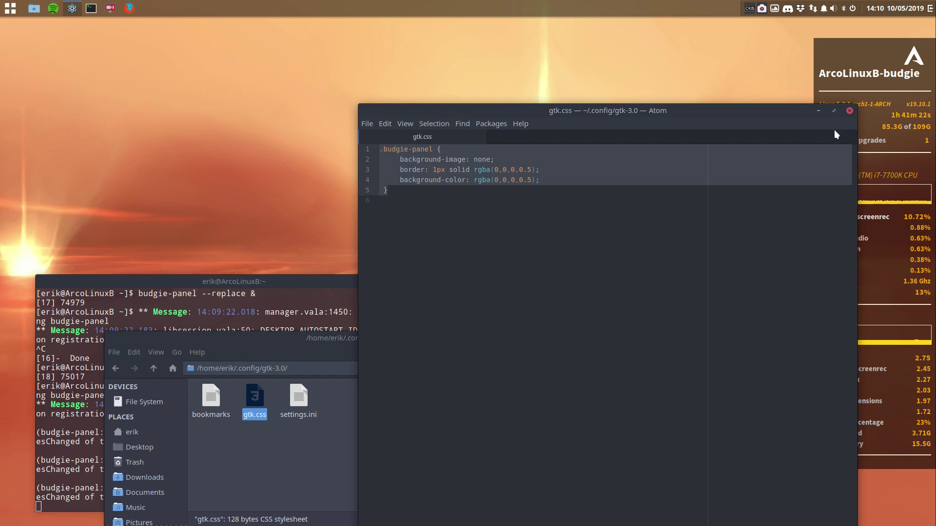
Step: Close Atom, move the file manager up-right, reselect gtk.css, and bring up the application launcher
{"action": "left_click", "coordinate": [849, 110]}
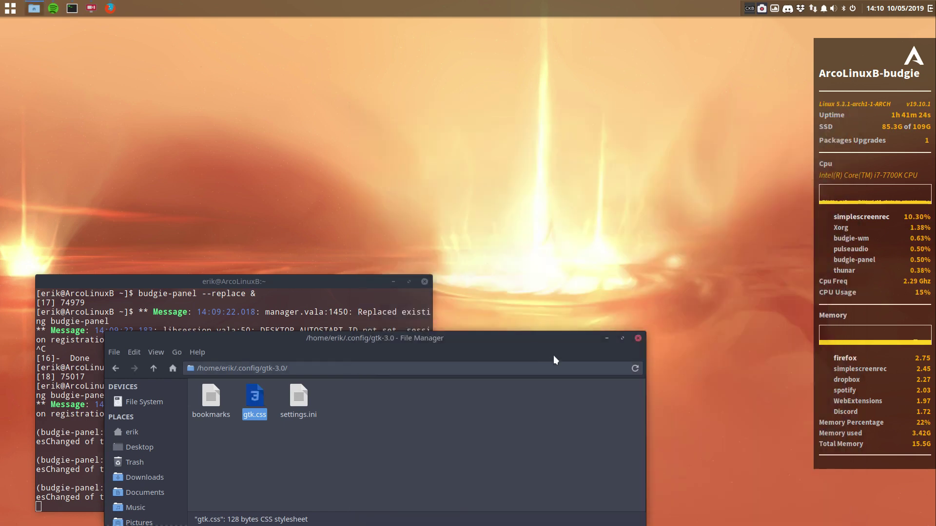
{"action": "left_click_drag", "start_coordinate": [467, 345], "coordinate": [564, 160]}
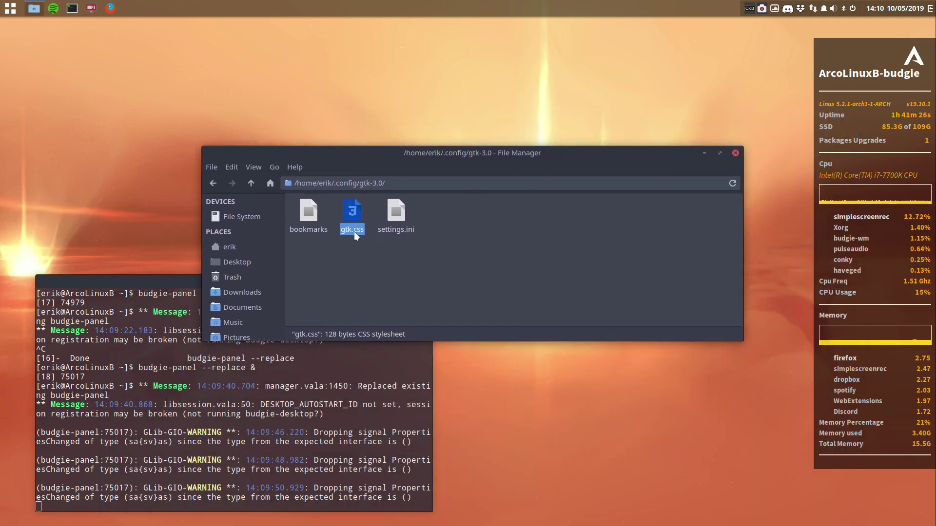
{"action": "left_click", "coordinate": [344, 271]}
{"action": "left_click", "coordinate": [356, 235]}
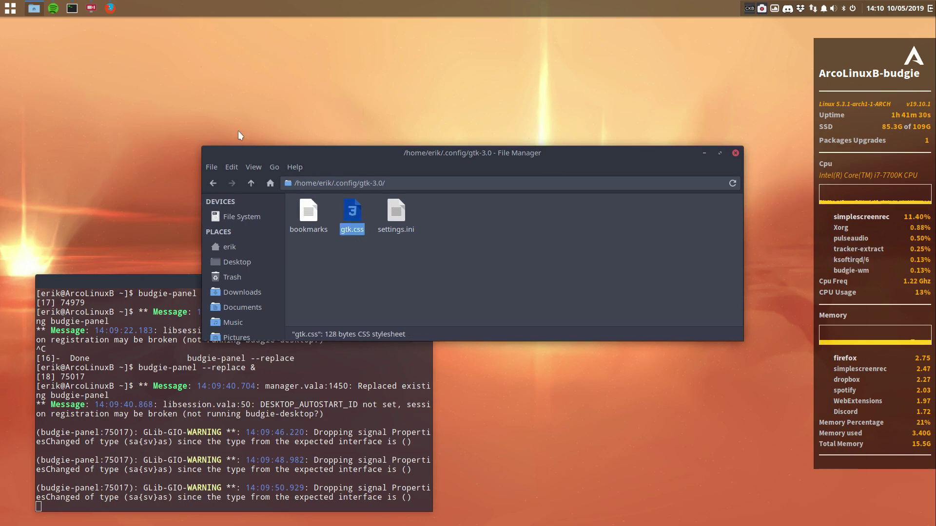
{"action": "left_click", "coordinate": [7, 10]}
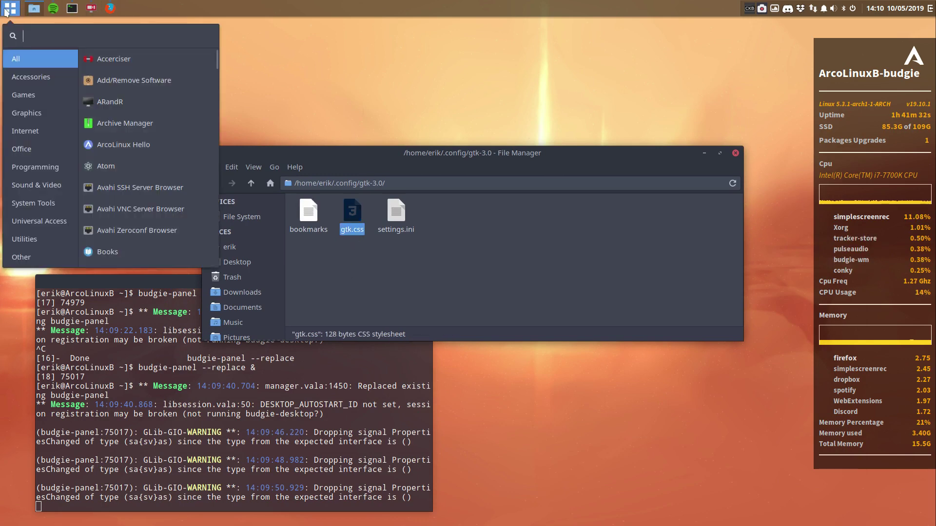